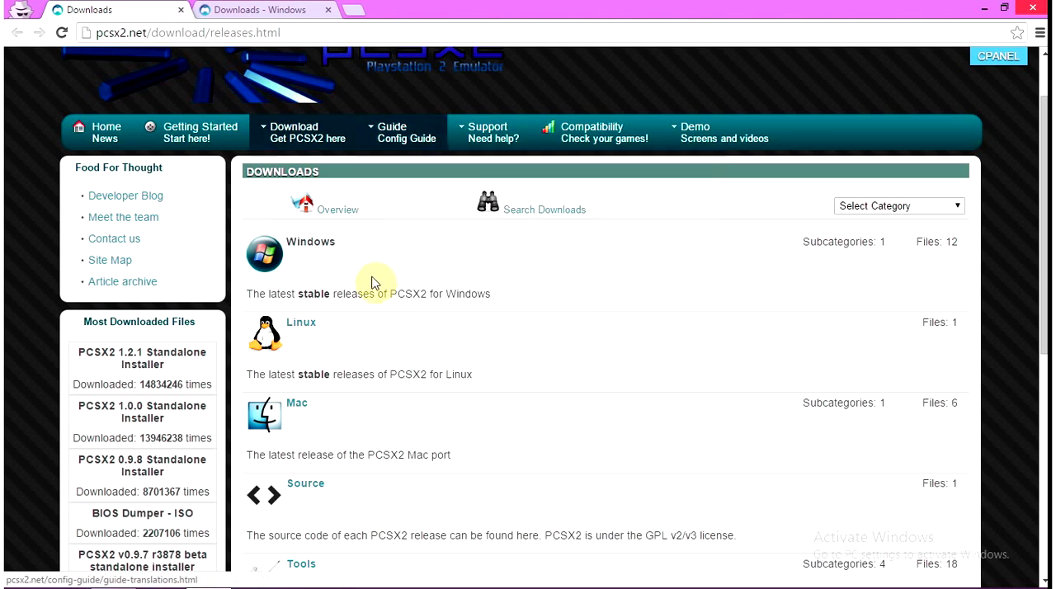
Look over the PCSX2 releases page and the open Windows downloads page listing the 1.2.1 installers
scroll(342, 335, "down", 4)
scroll(344, 341, "up", 5)
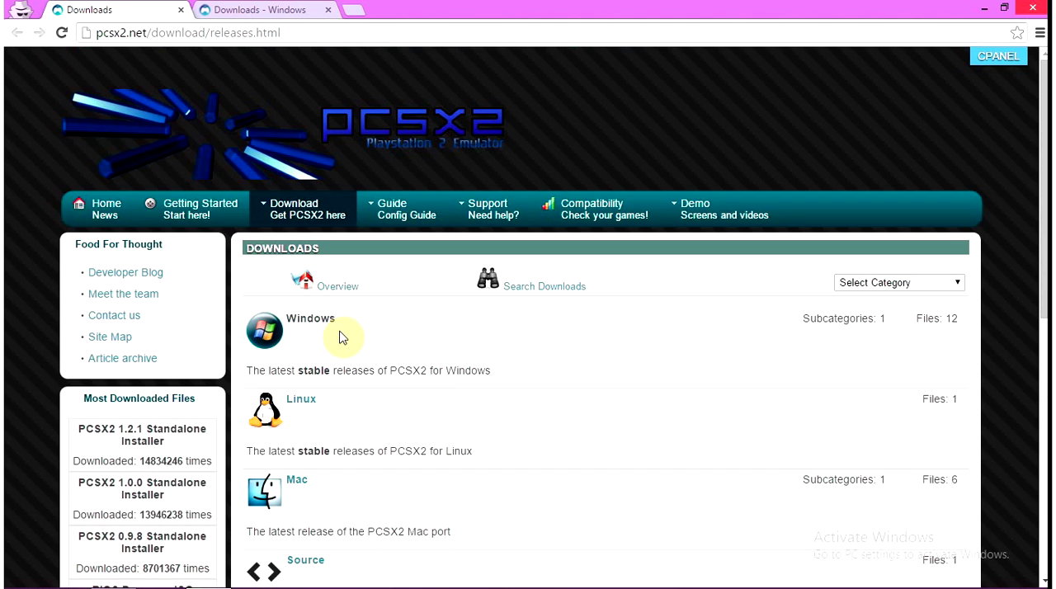
left_click(262, 9)
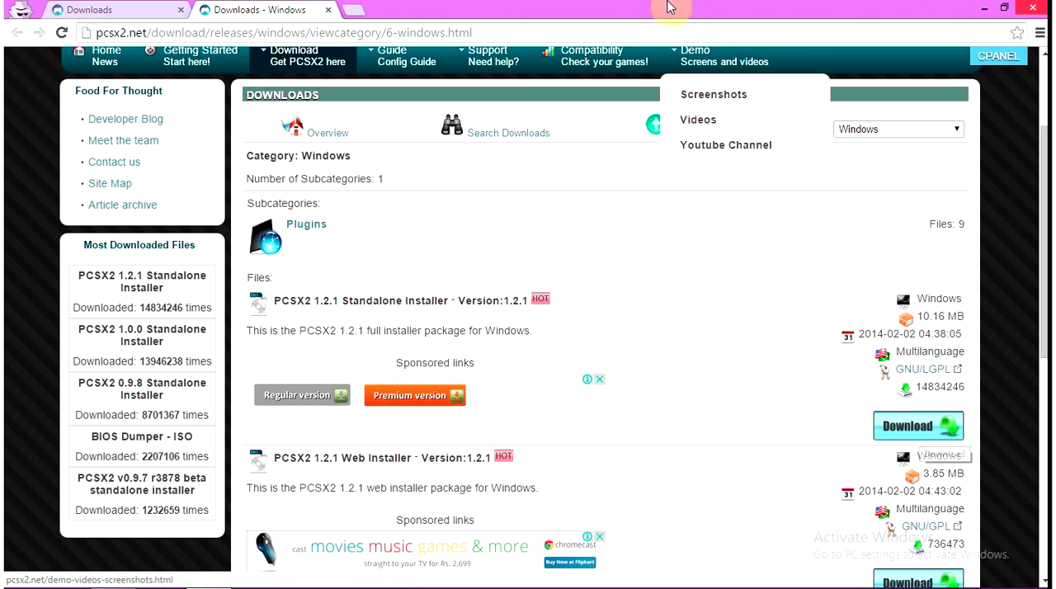
Minimize the browser, close the empty BB FlashBack Movies folder window, and launch PCSX2
left_click(986, 7)
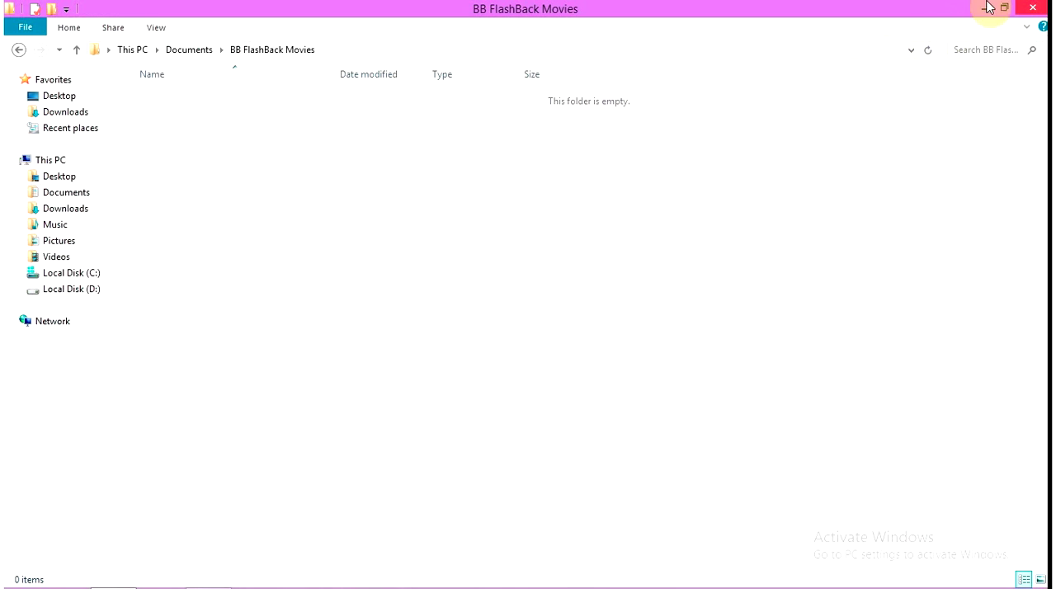
left_click(1033, 7)
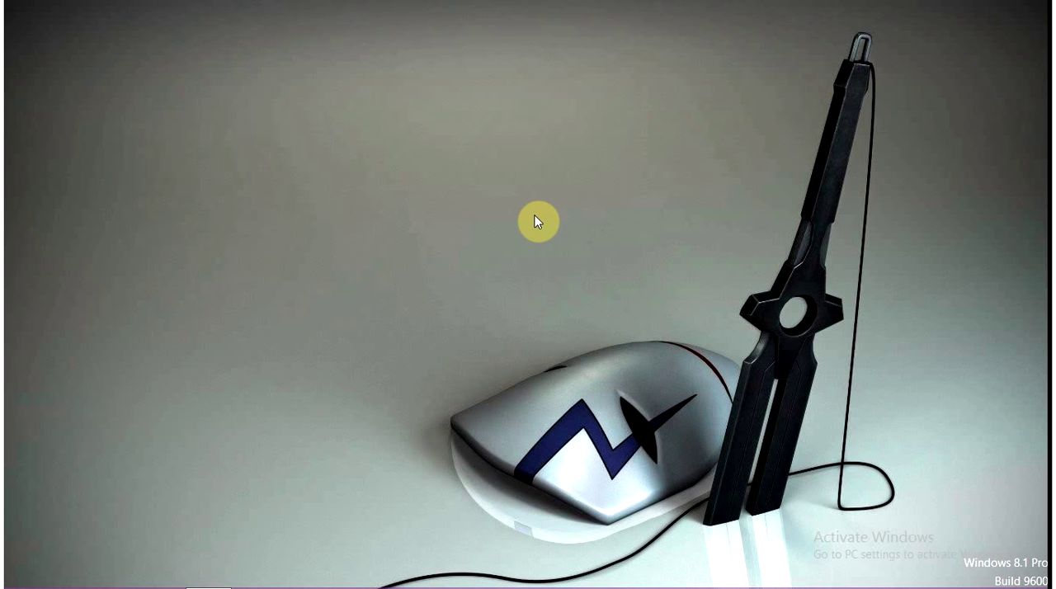
key("super")
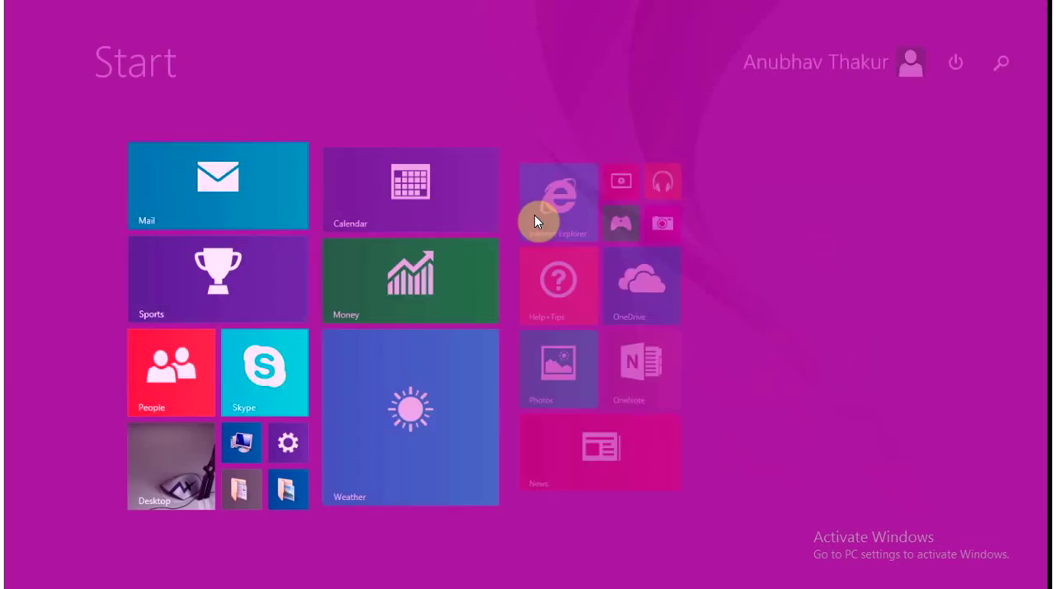
type("pcsX2 1.2.1 (r5875")
key("Return")
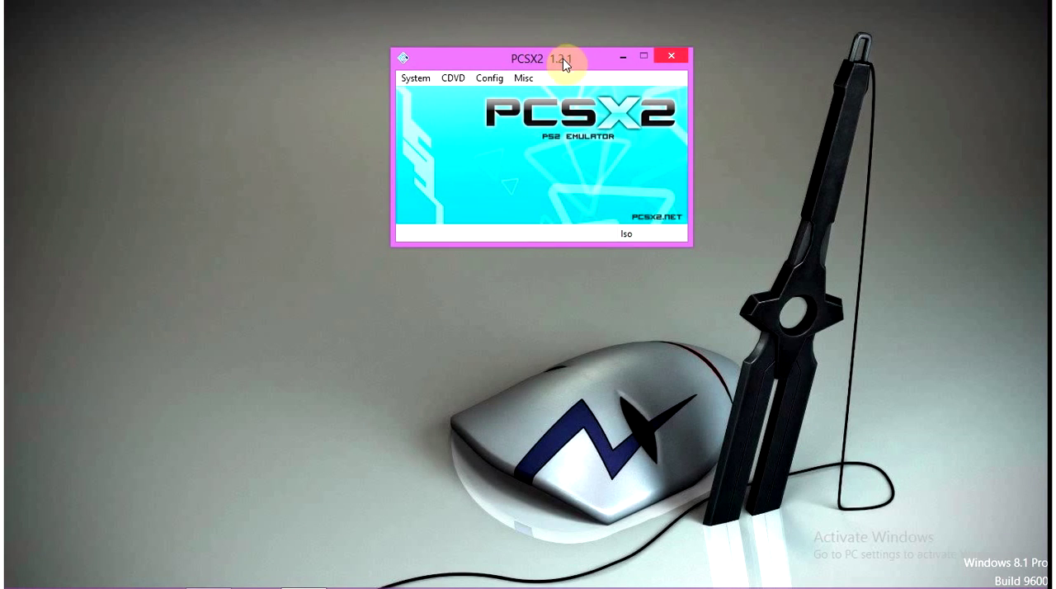
Select the USA v02.20(10/02/2006) Console BIOS rom in the Plugin/BIOS Selector
left_click(492, 79)
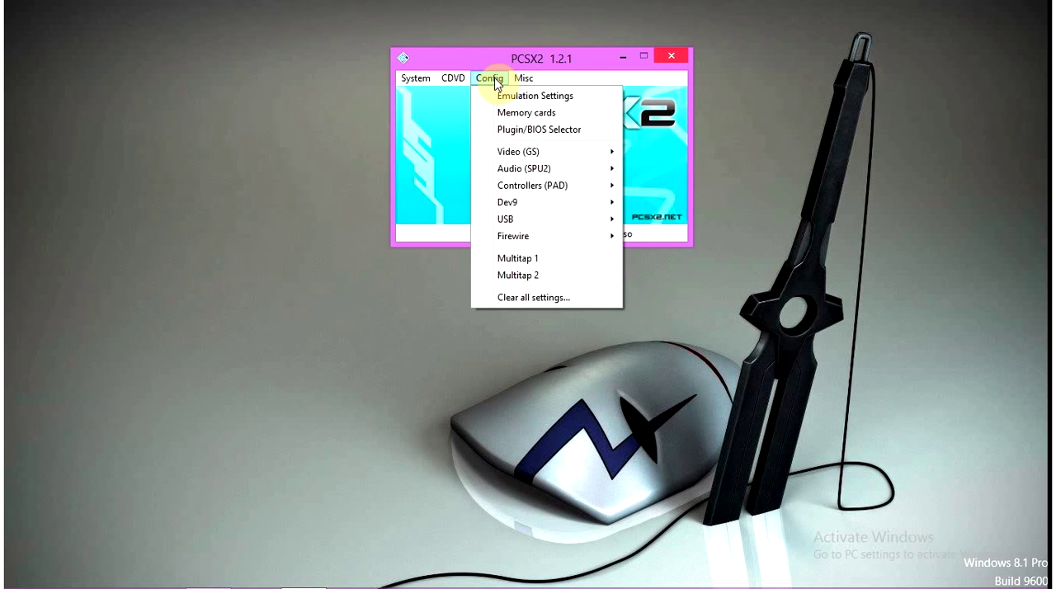
left_click(515, 131)
left_click(518, 138)
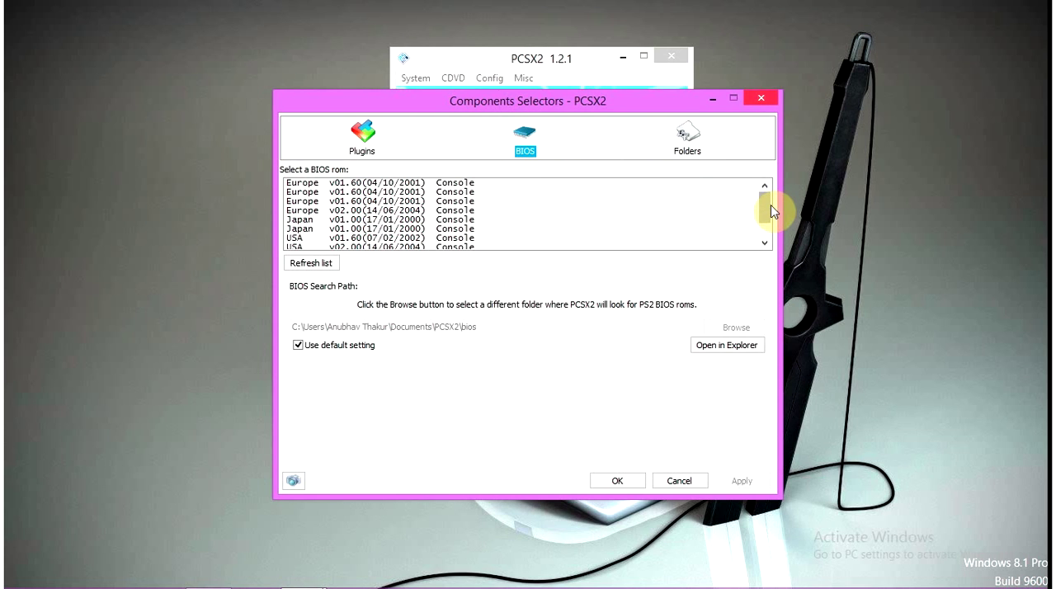
left_click_drag(768, 206, 761, 242)
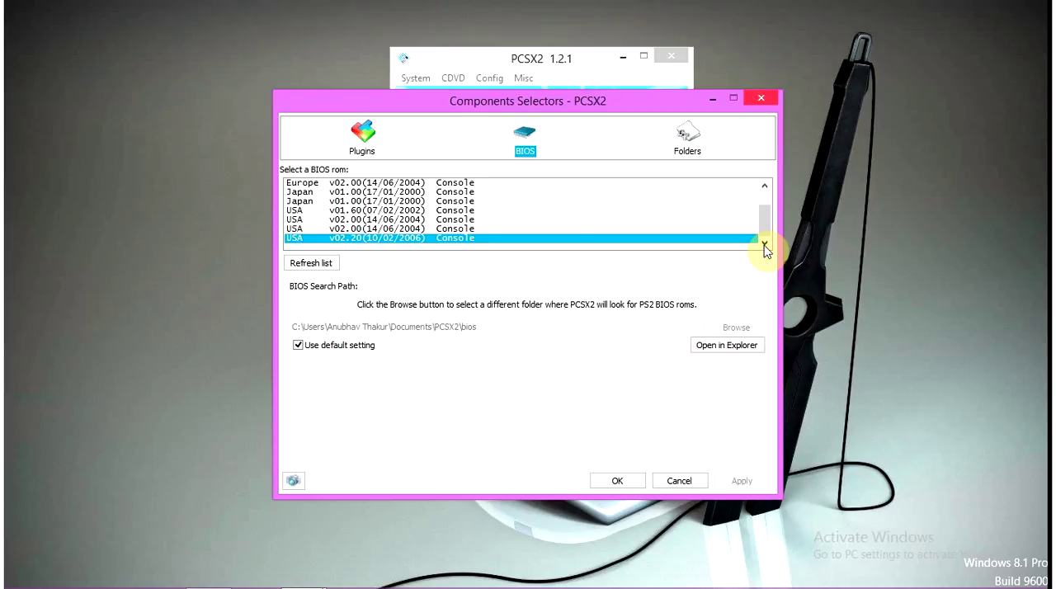
left_click(404, 242)
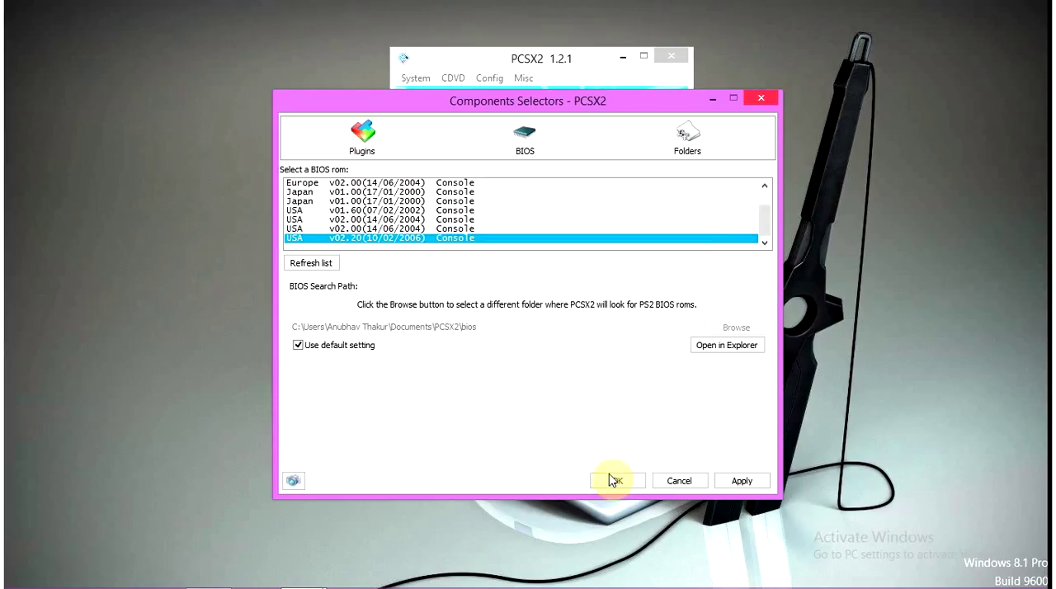
Choose GSdx 0 (MSVC 18.00, AVX2) 0.1.16 as the GS plugin
left_click(377, 151)
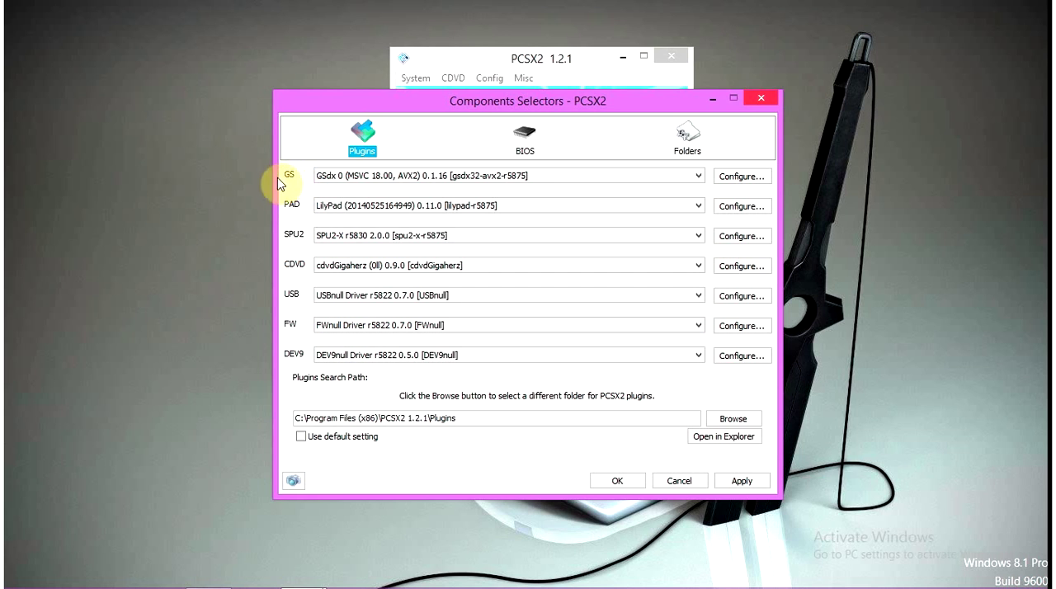
left_click(373, 176)
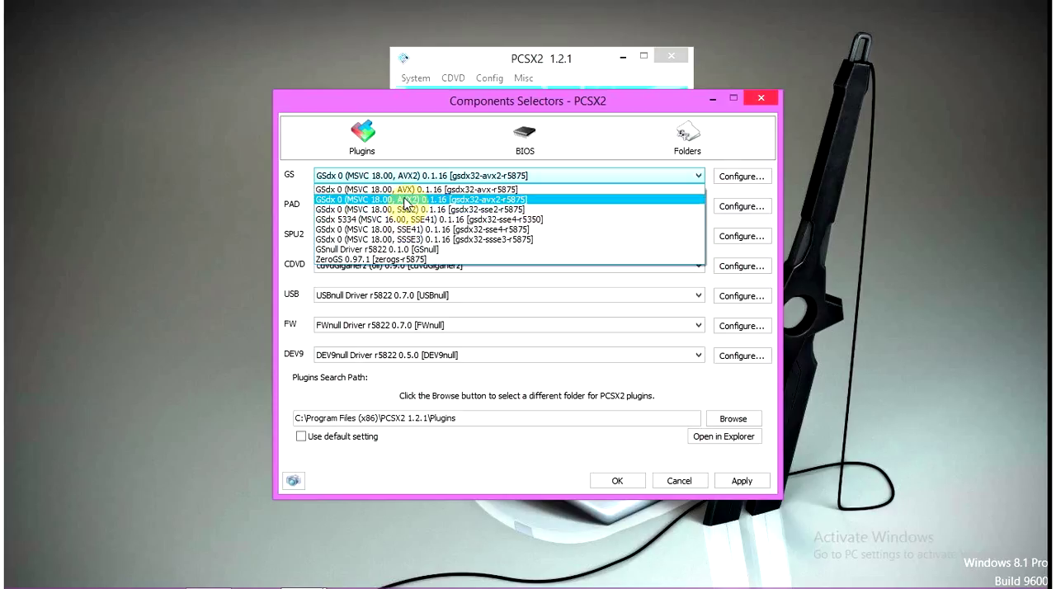
left_click(405, 200)
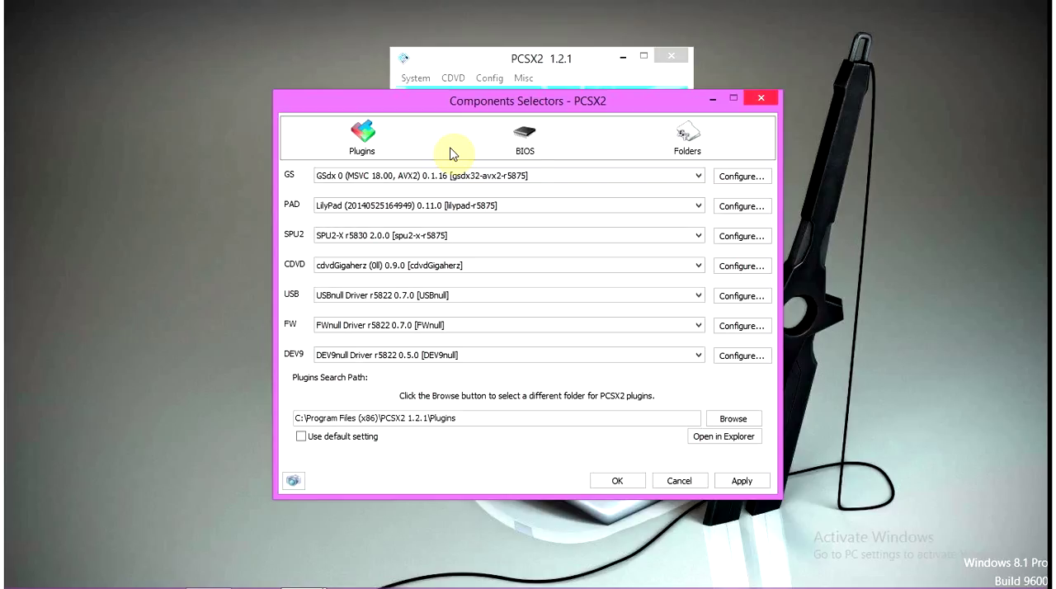
Open the GS plugin's configuration and set the adapter to Default Hardware Device
left_click(741, 176)
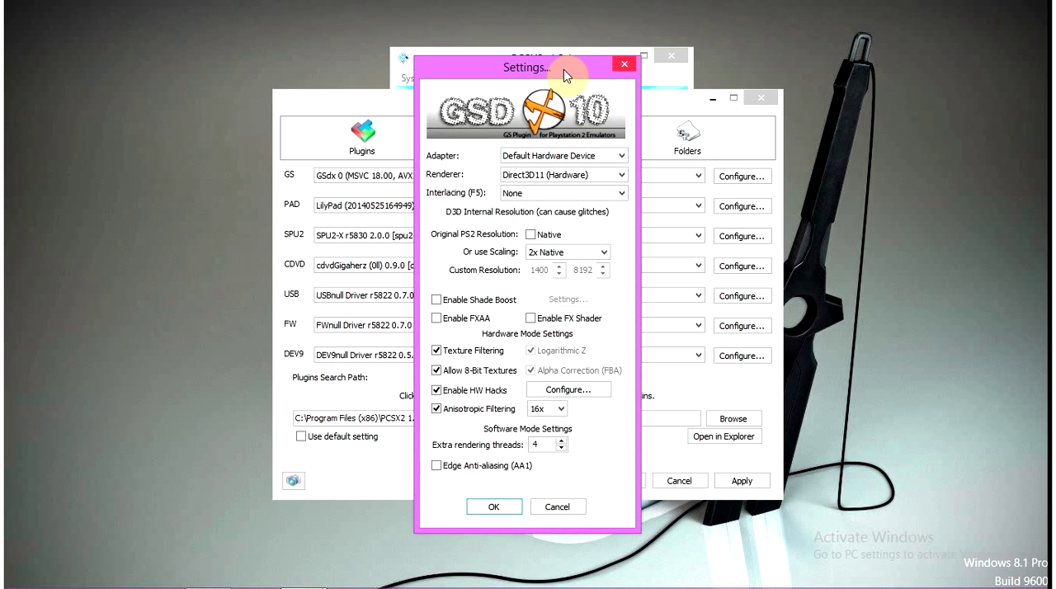
left_click_drag(564, 70, 550, 76)
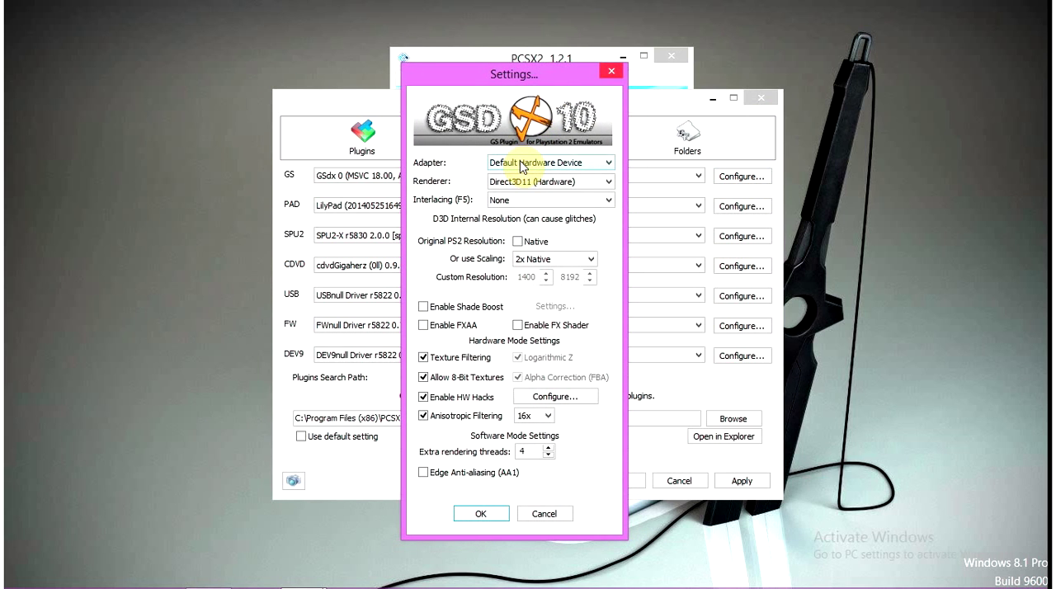
left_click(520, 164)
left_click(520, 164)
left_click(520, 164)
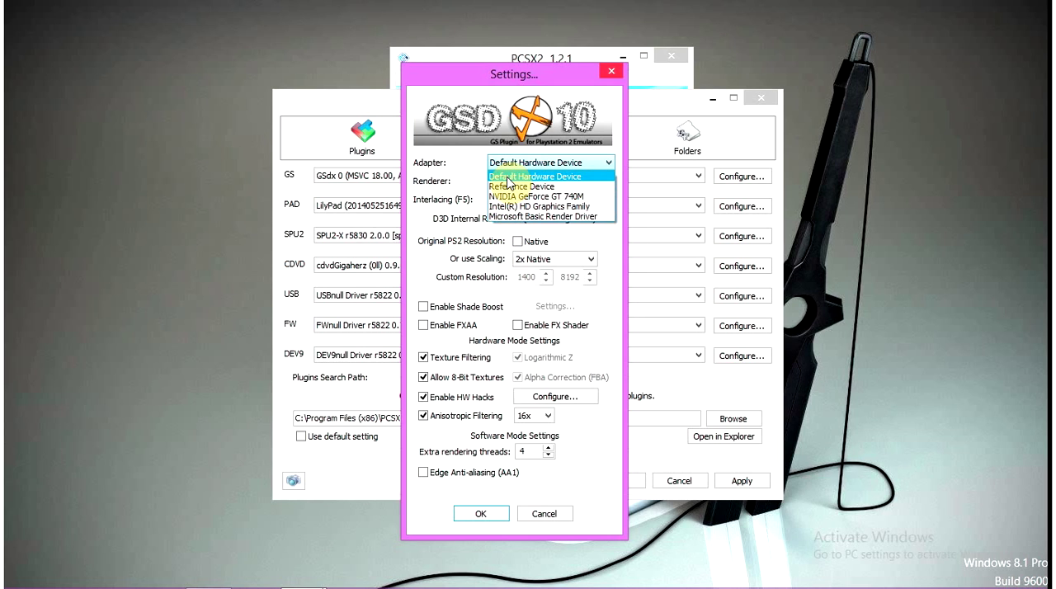
left_click(507, 178)
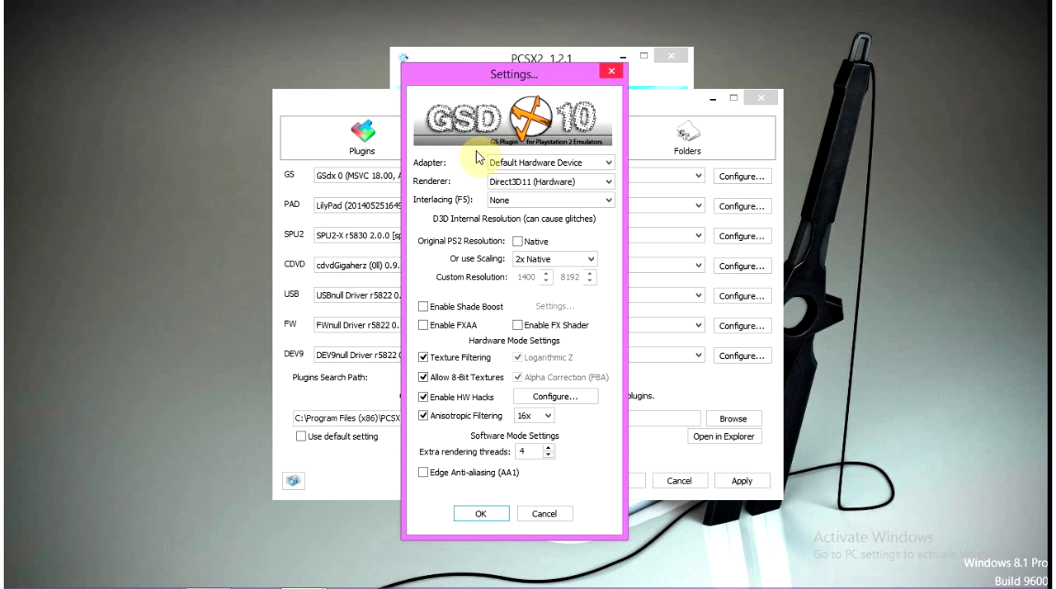
Switch the GSdx renderer to Direct3D9 (Hardware) and back to Direct3D11 (Hardware)
left_click(497, 183)
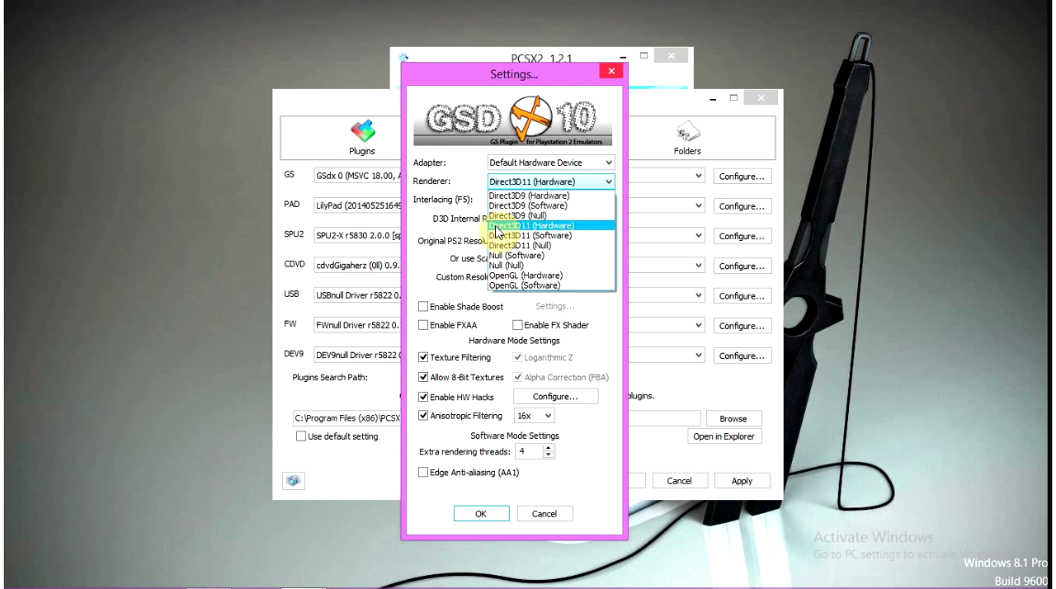
left_click(501, 198)
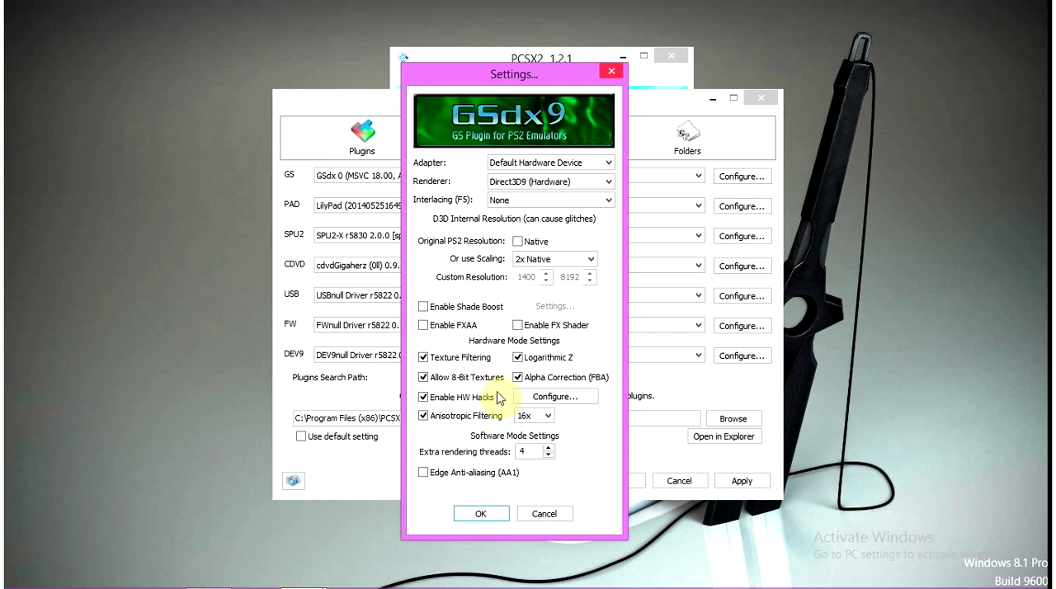
left_click(547, 190)
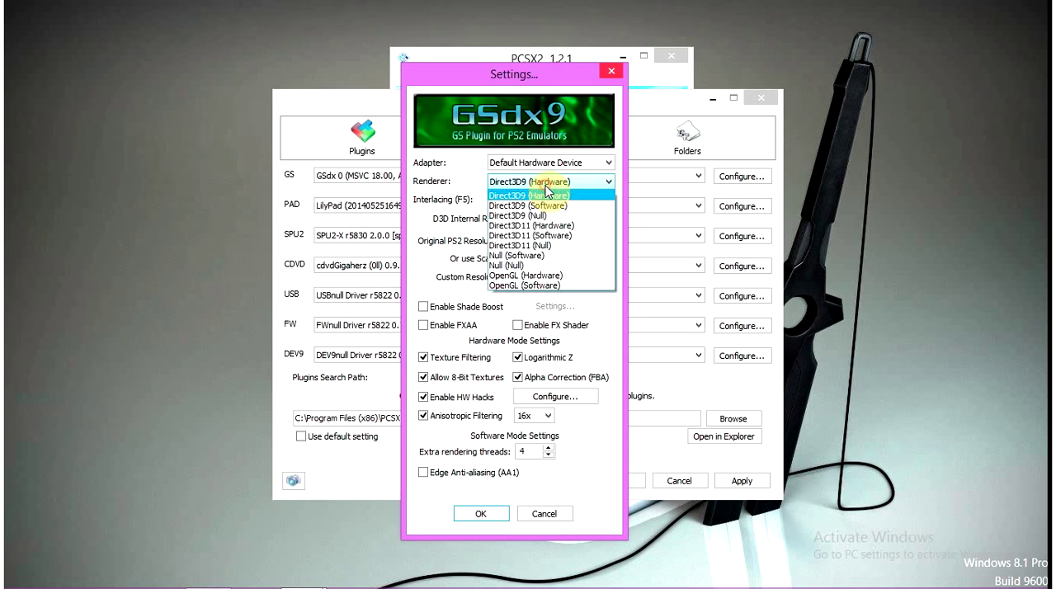
left_click(528, 227)
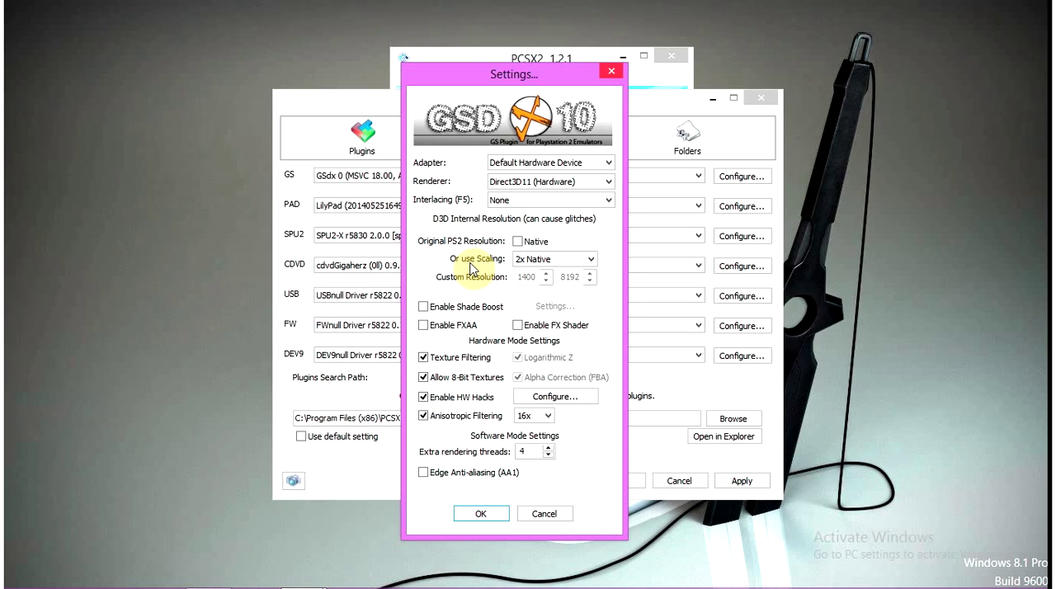
Toggle the Native PS2 resolution on and off again, and set the internal resolution scaling to 2x Native
left_click(520, 243)
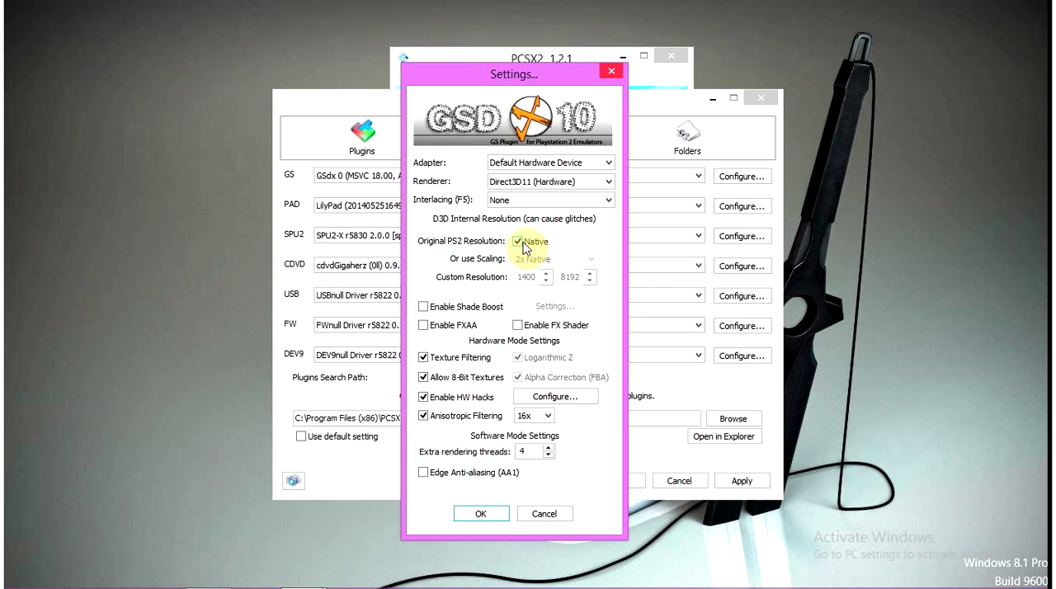
left_click(523, 245)
left_click(542, 258)
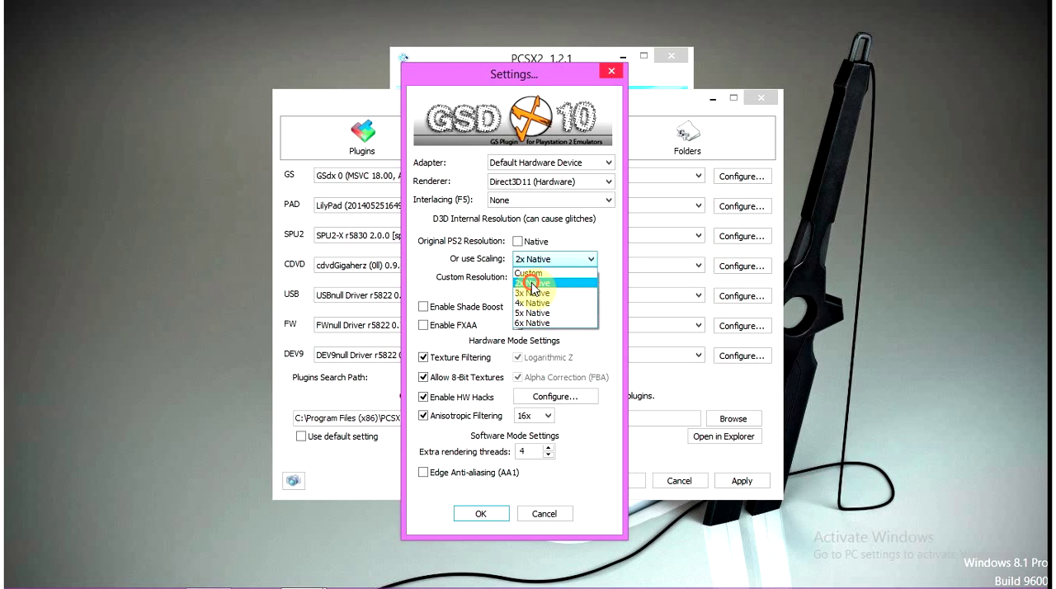
left_click(532, 283)
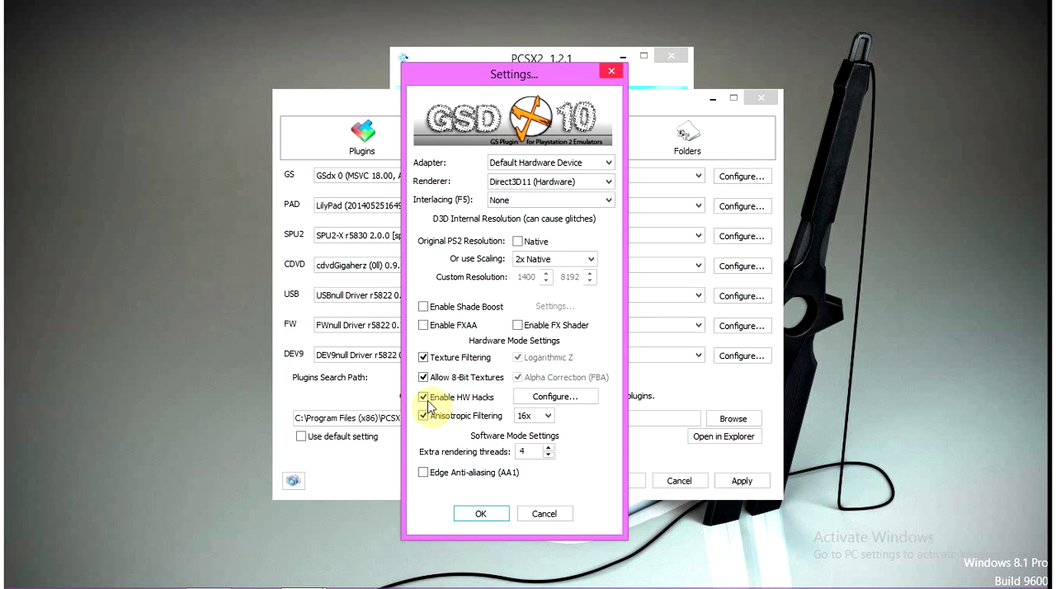
Review the NVIDIA Hack, MSAA and Skipdraw options in the HW hacks configuration and close it
left_click(551, 399)
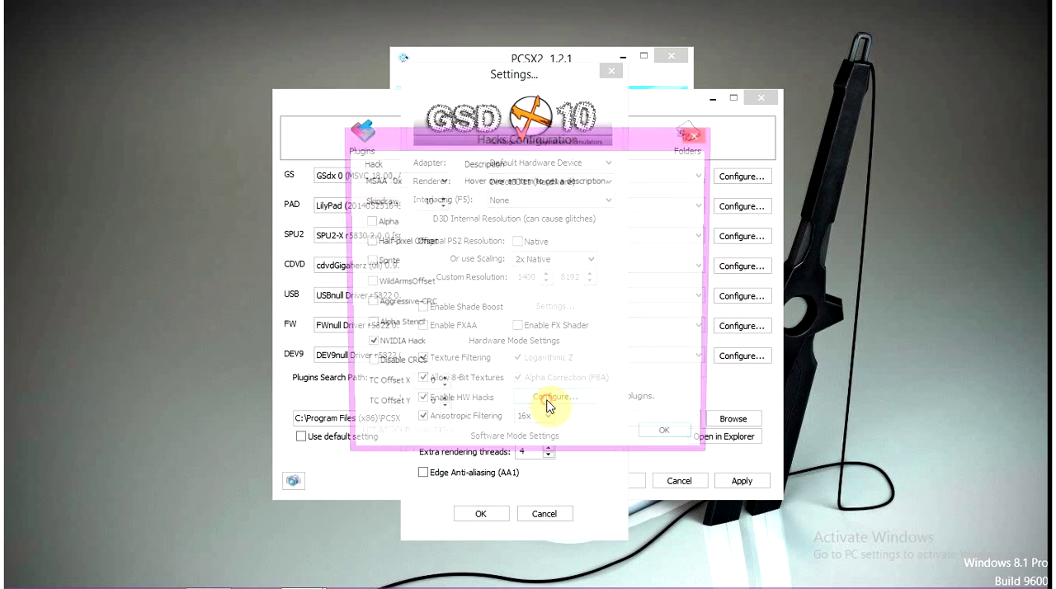
mouse_move(372, 355)
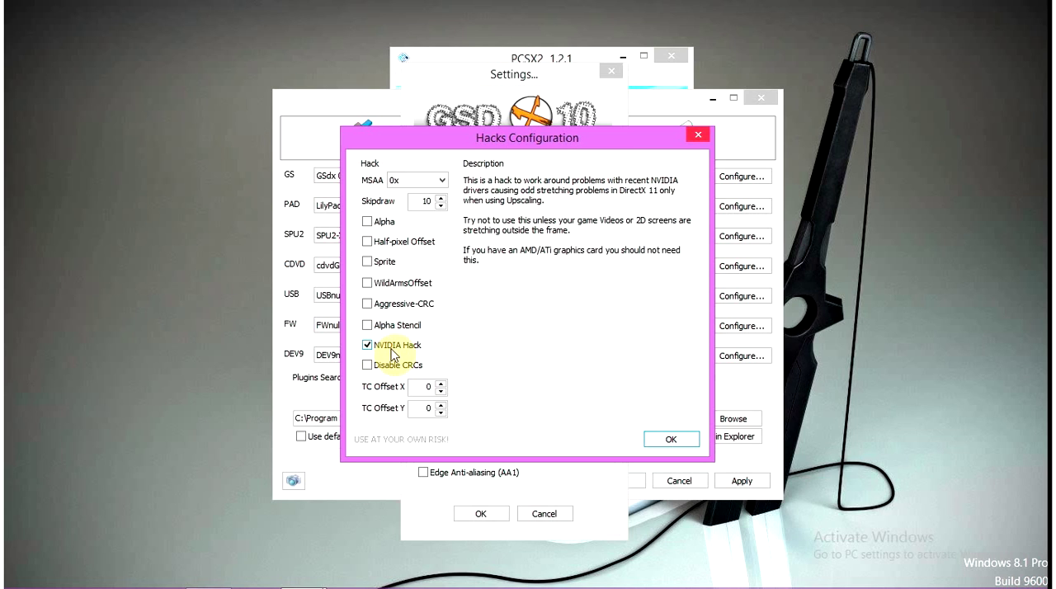
left_click(399, 348)
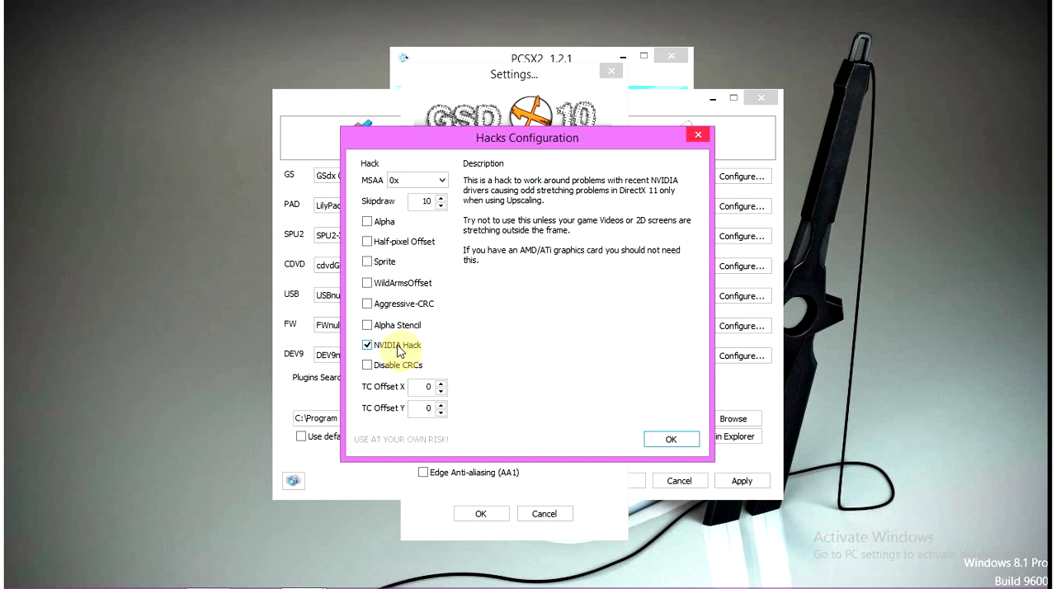
left_click(405, 181)
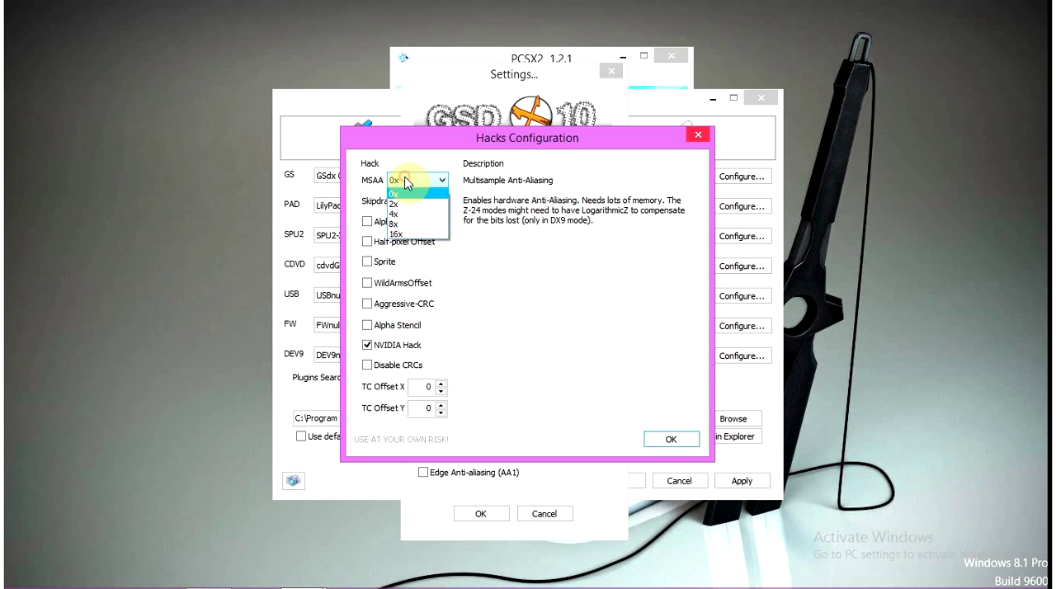
left_click(405, 181)
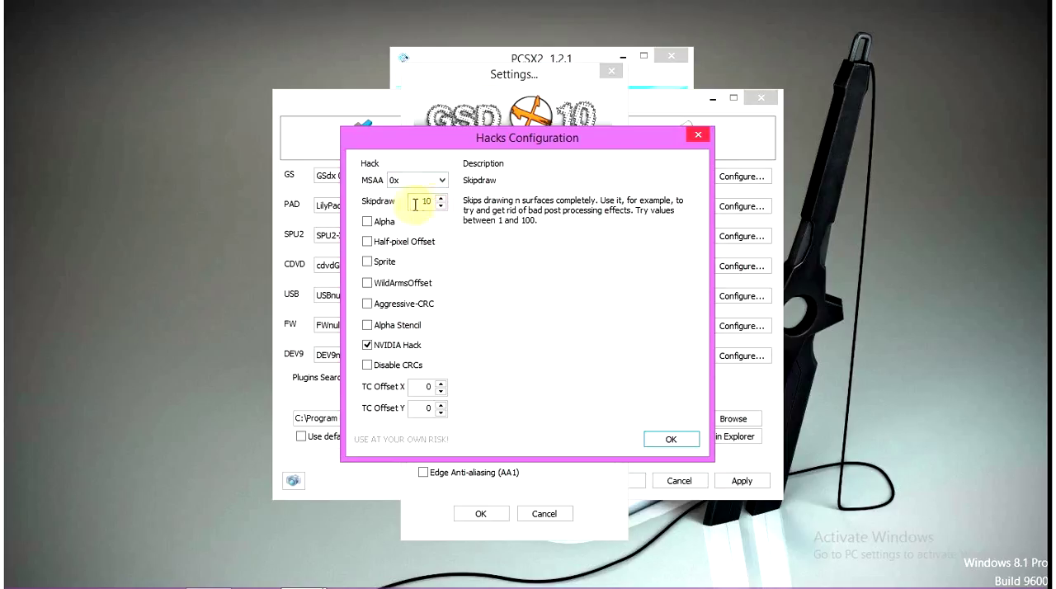
left_click(433, 201)
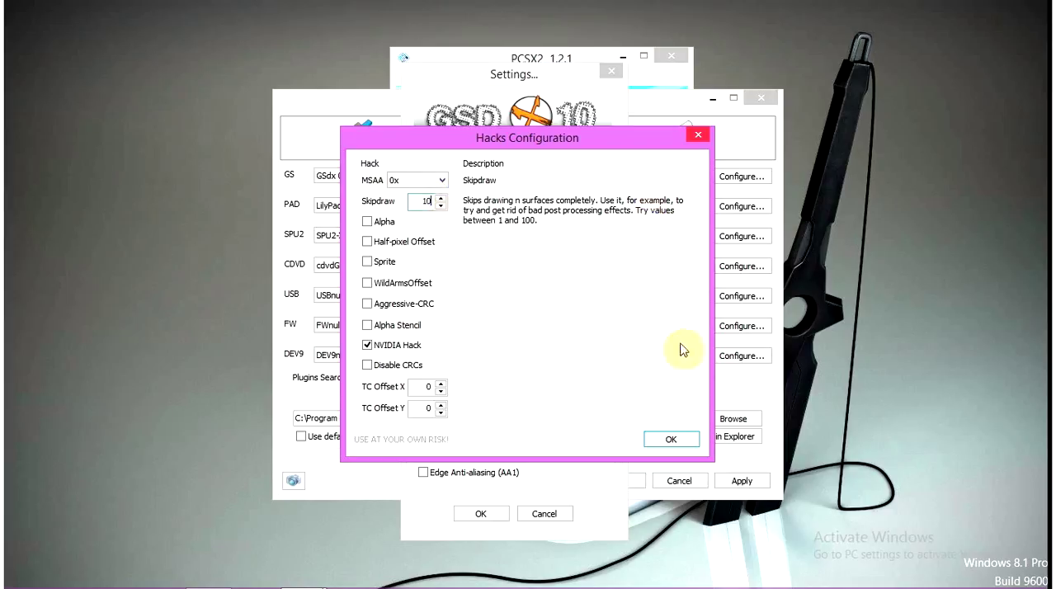
left_click(668, 439)
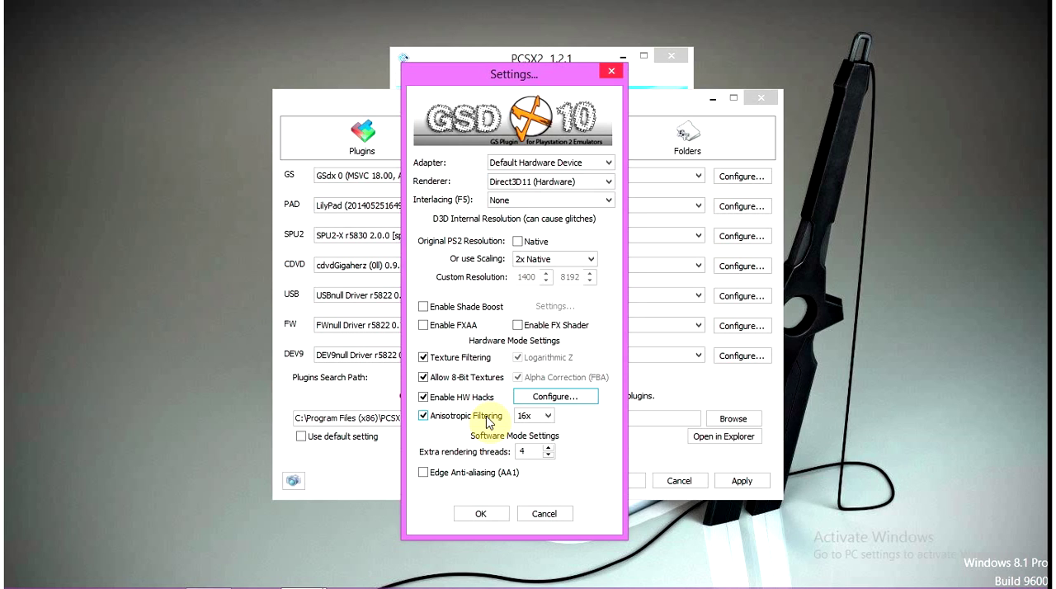
Set the extra rendering threads to 4, and save the GSdx settings and the plugin and BIOS selections
left_click(527, 453)
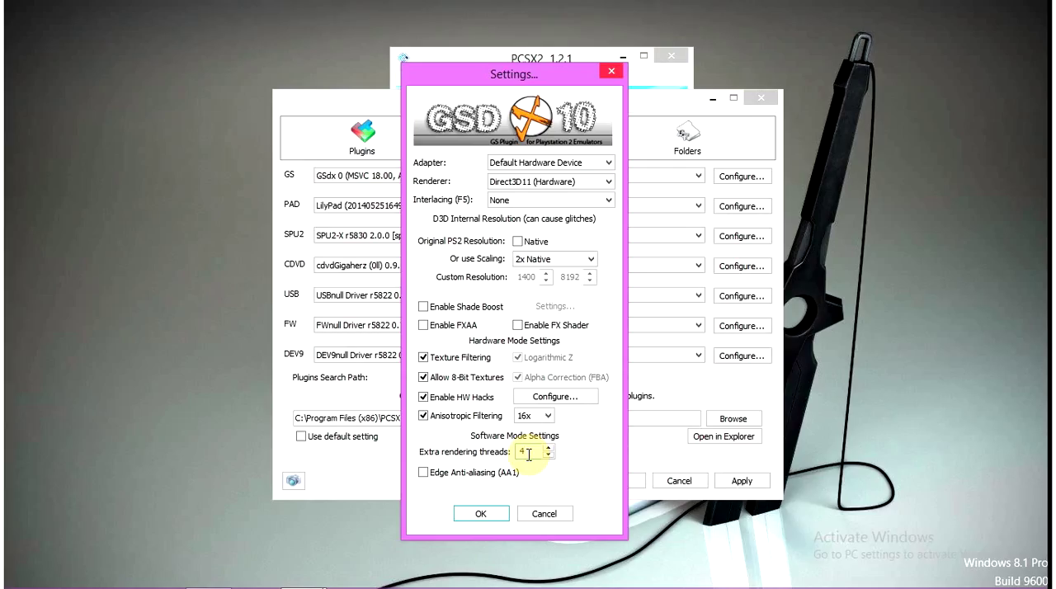
key("BackSpace")
type("1")
key("BackSpace")
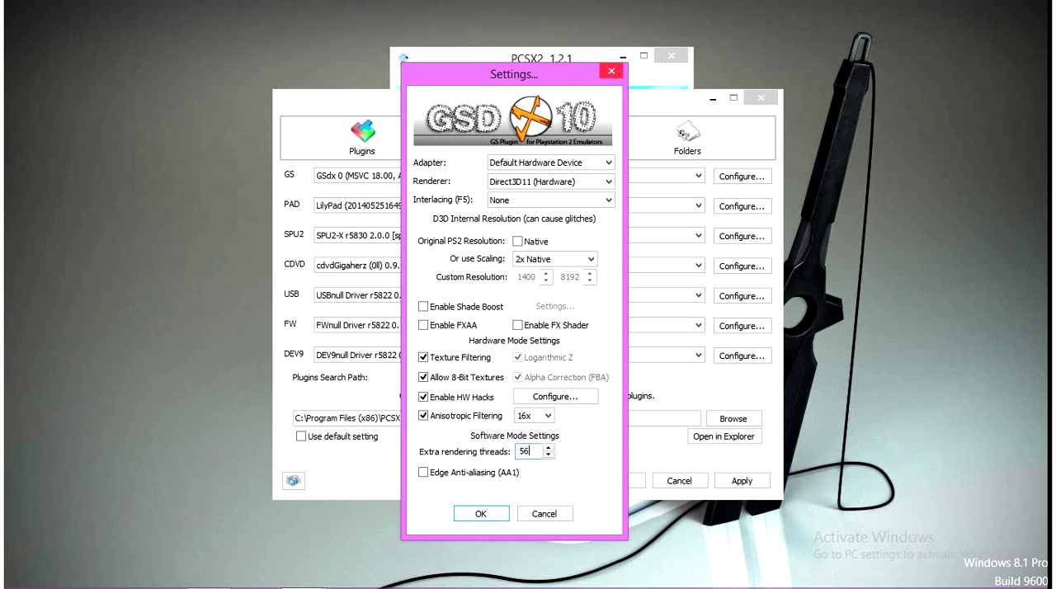
type("4")
left_click(481, 515)
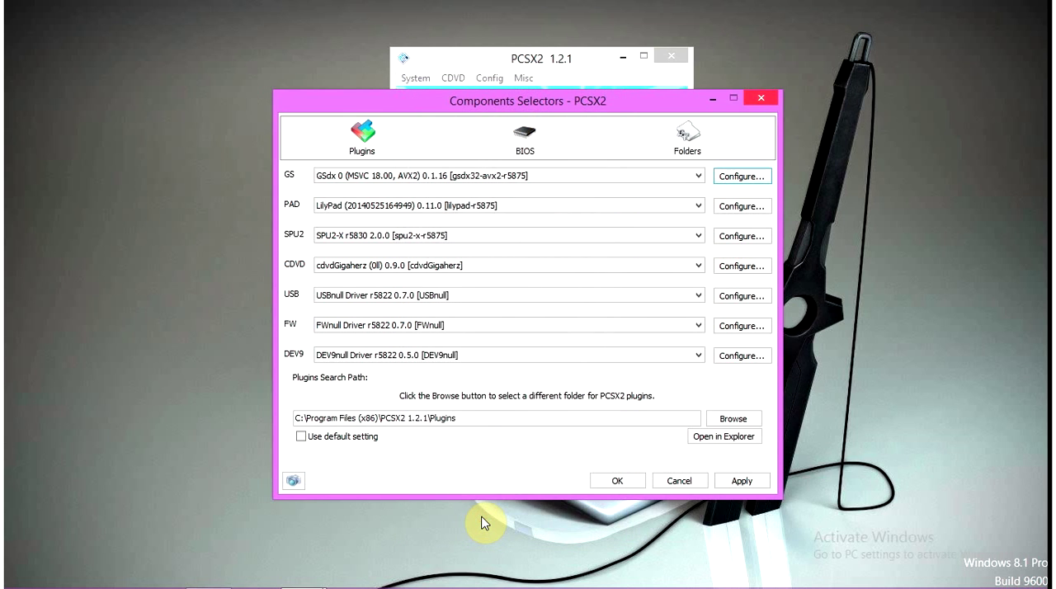
left_click(618, 481)
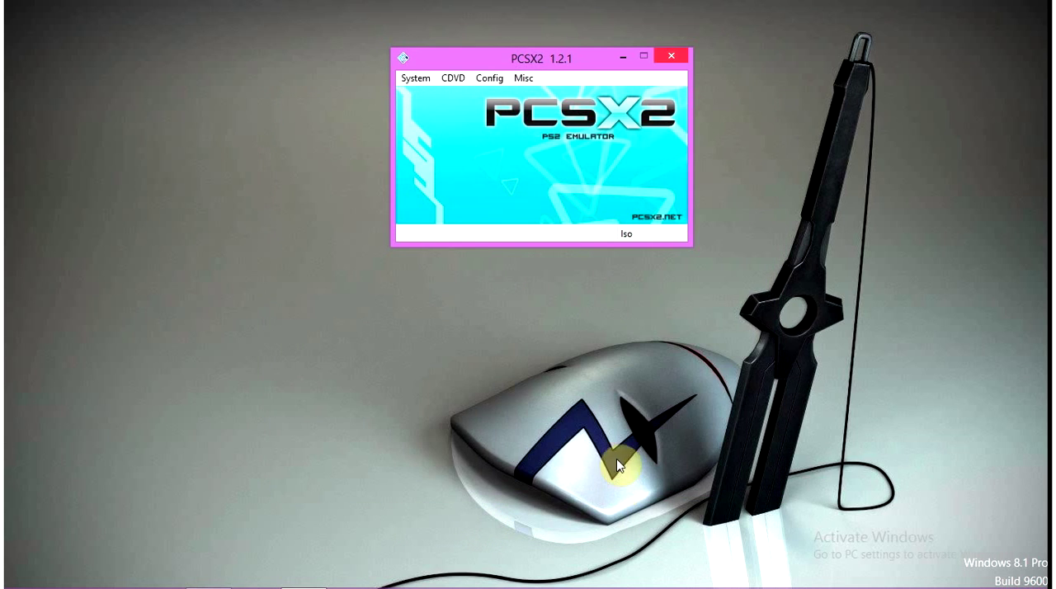
Review the EE/IOP, VUs, GS and GS Window pages of the emulation settings
left_click(489, 78)
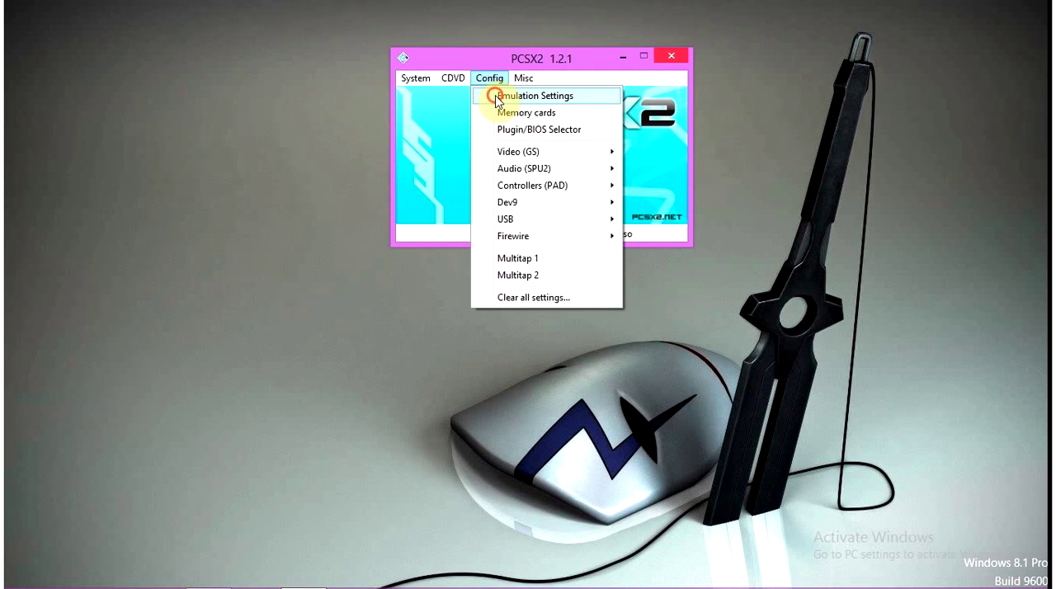
left_click(498, 97)
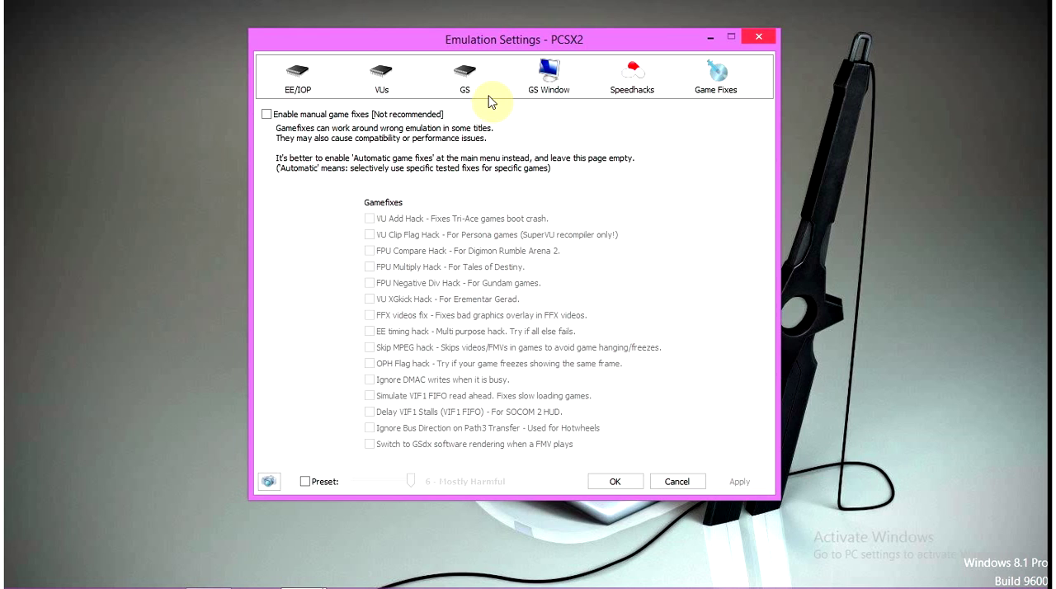
left_click(302, 80)
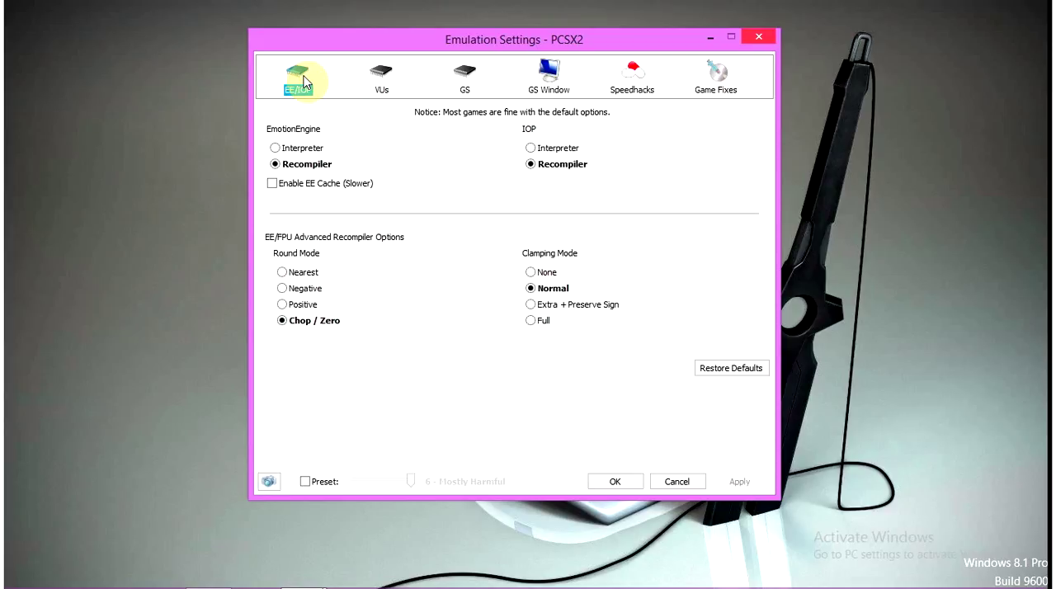
left_click(381, 83)
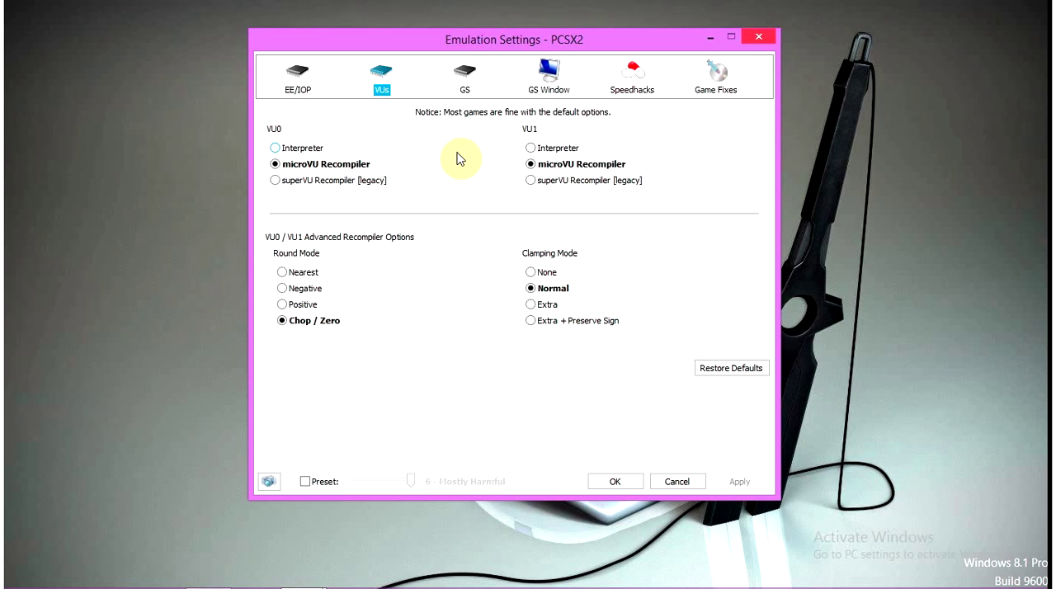
left_click(466, 82)
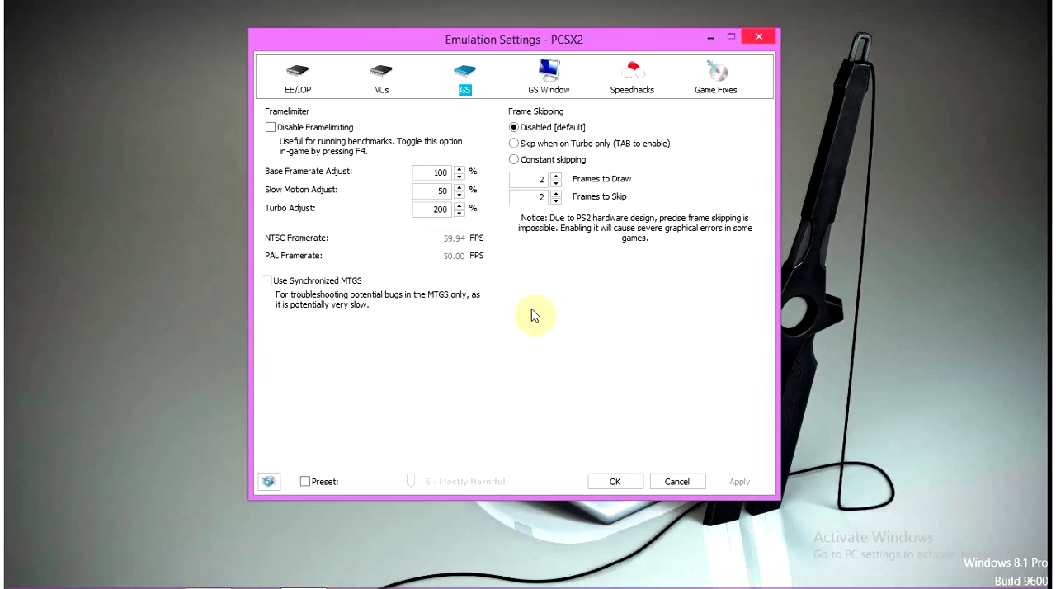
left_click(547, 88)
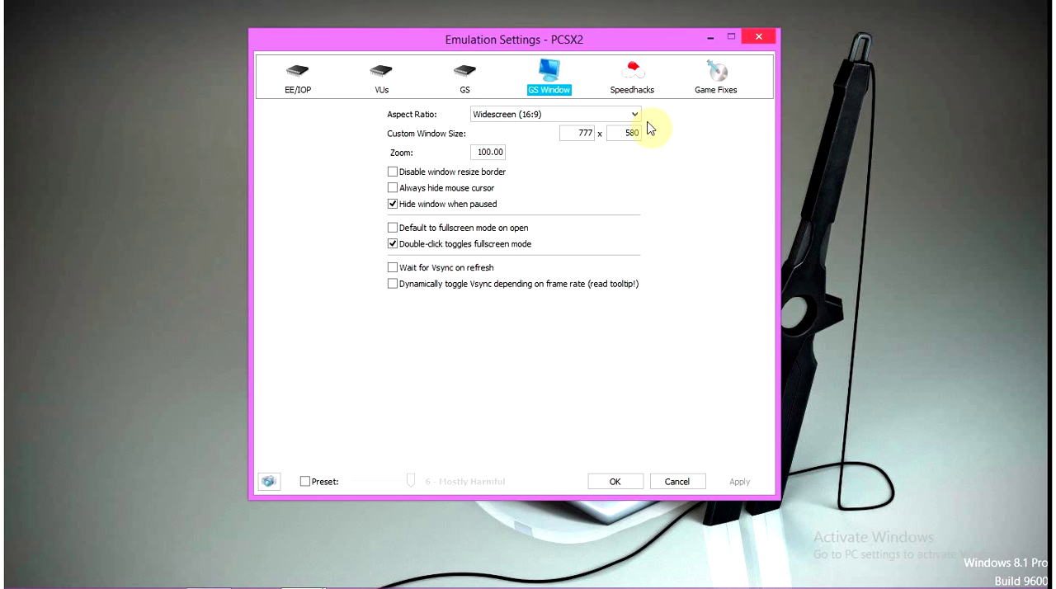
Review the GSdx graphics plugin settings from the Plugin/BIOS selector, and confirm both dialogs
left_click_drag(628, 43, 553, 157)
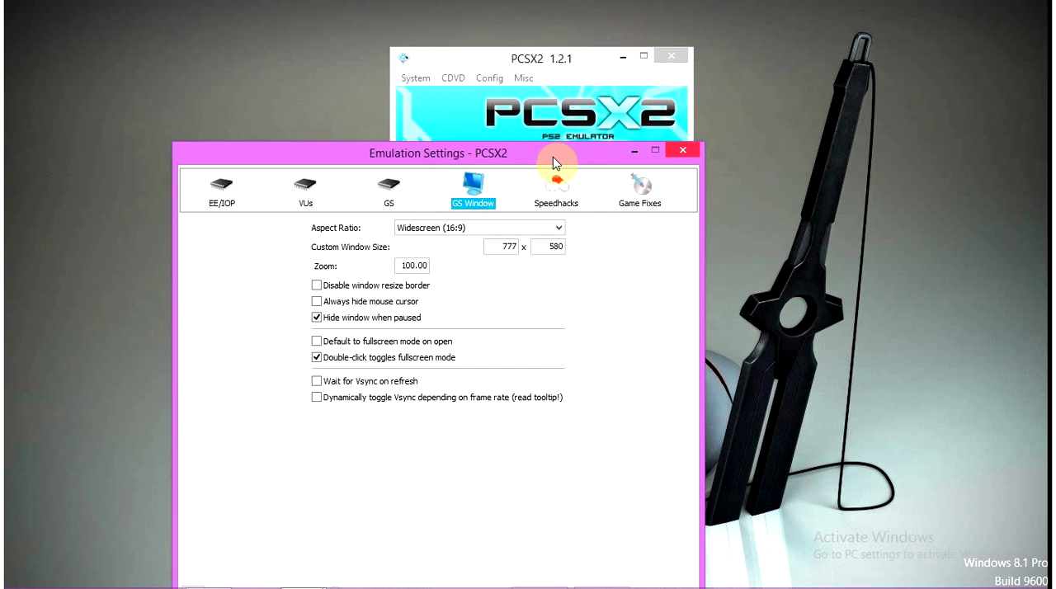
left_click(495, 77)
mouse_move(523, 77)
mouse_move(489, 78)
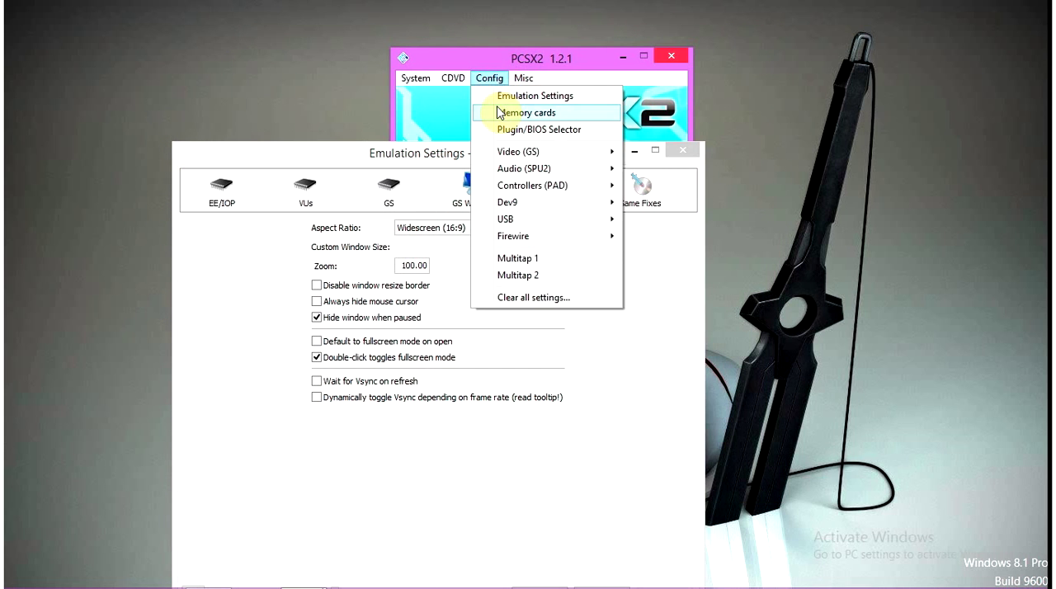
left_click(486, 134)
left_click(722, 182)
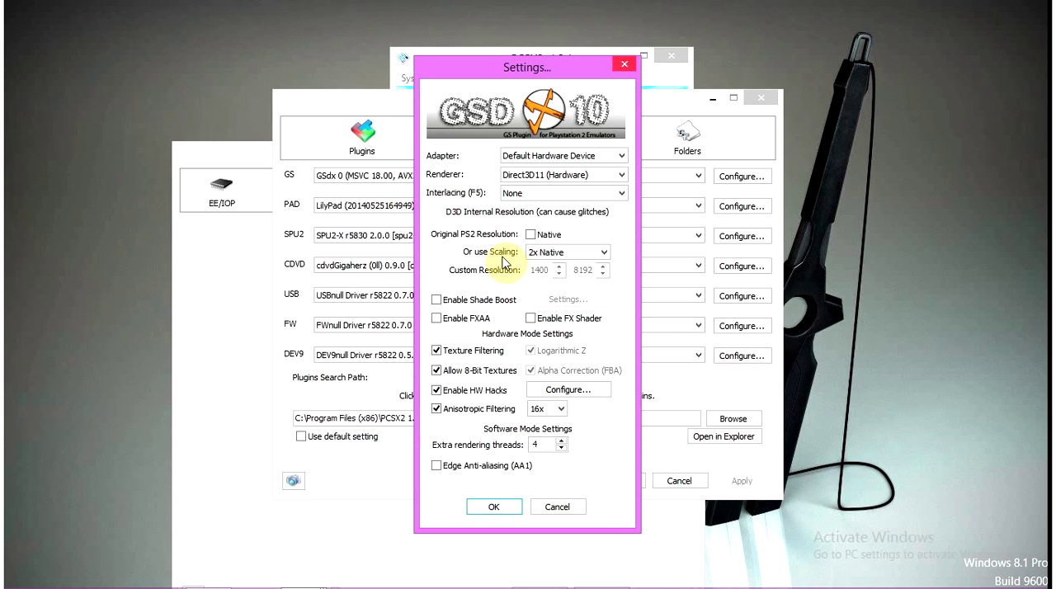
left_click(493, 511)
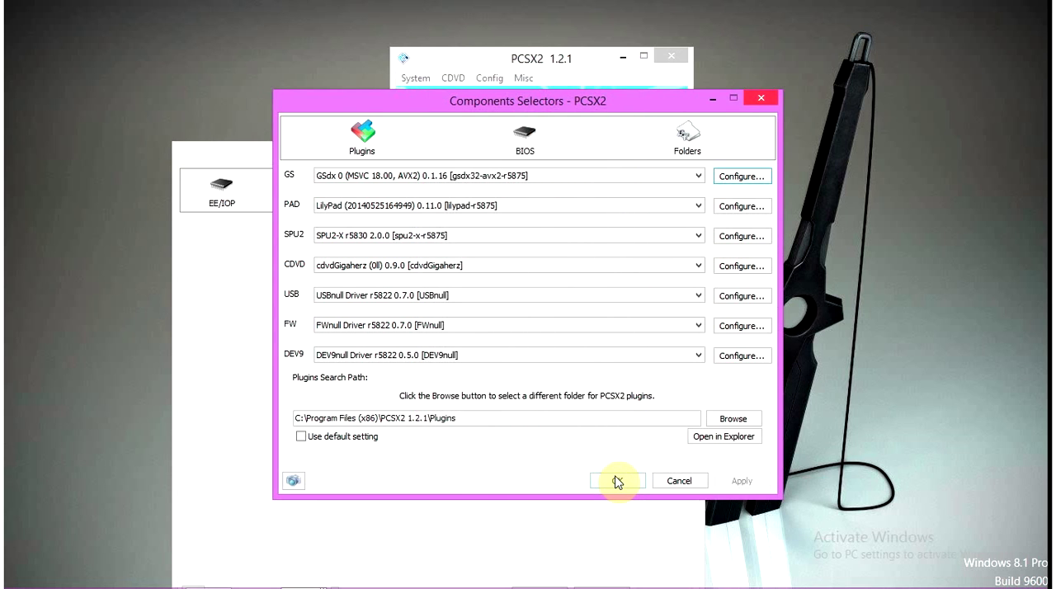
left_click(615, 482)
Select Widescreen (16:9) as the GS window's aspect ratio in the emulation settings
left_click_drag(505, 158, 582, 41)
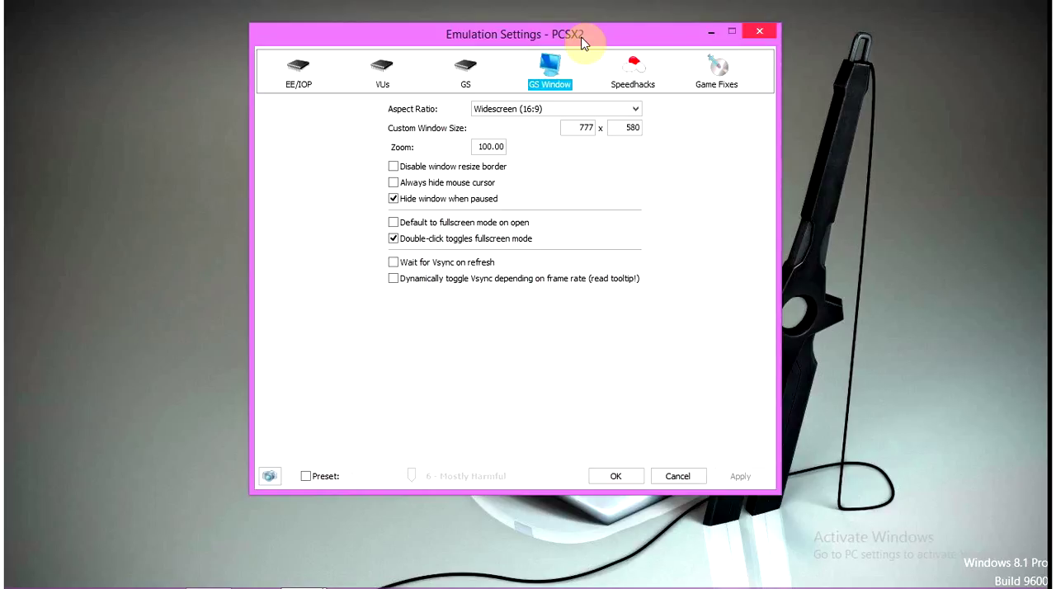
left_click(586, 110)
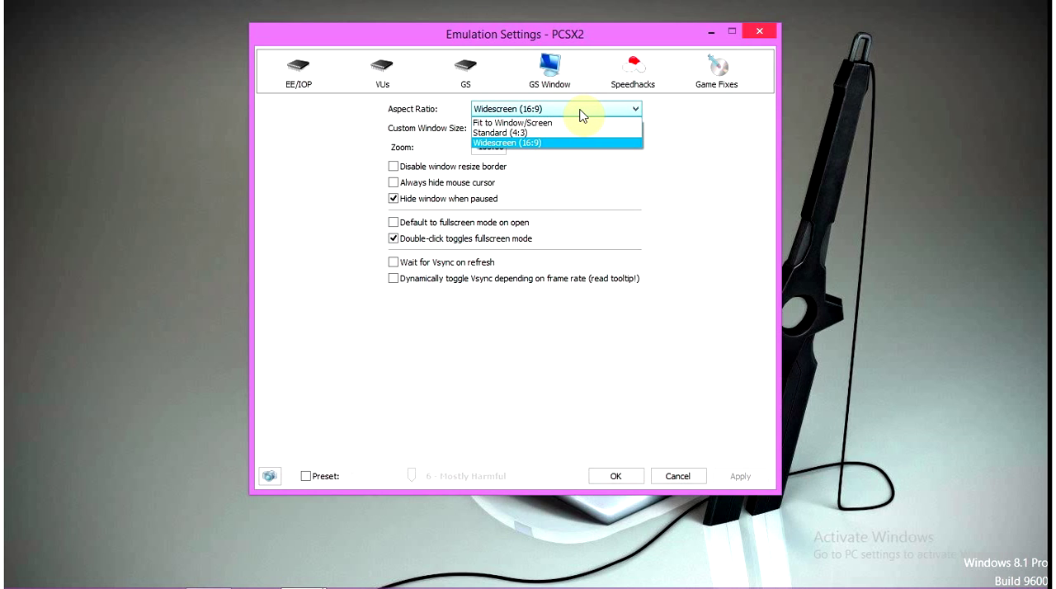
left_click(526, 144)
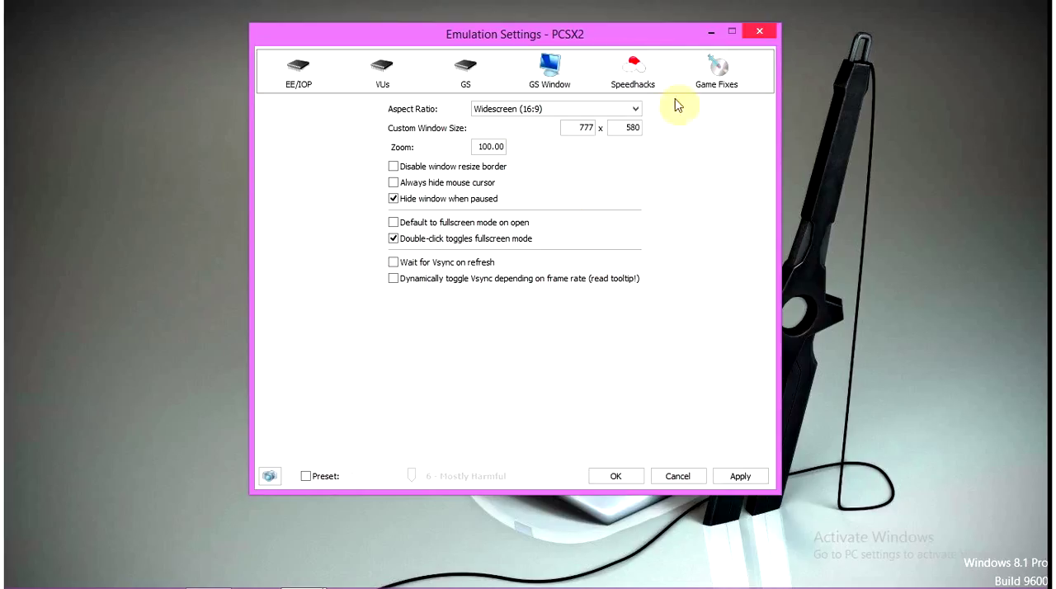
Turn the speedhacks off and on again, and review the individual hack options
left_click(635, 76)
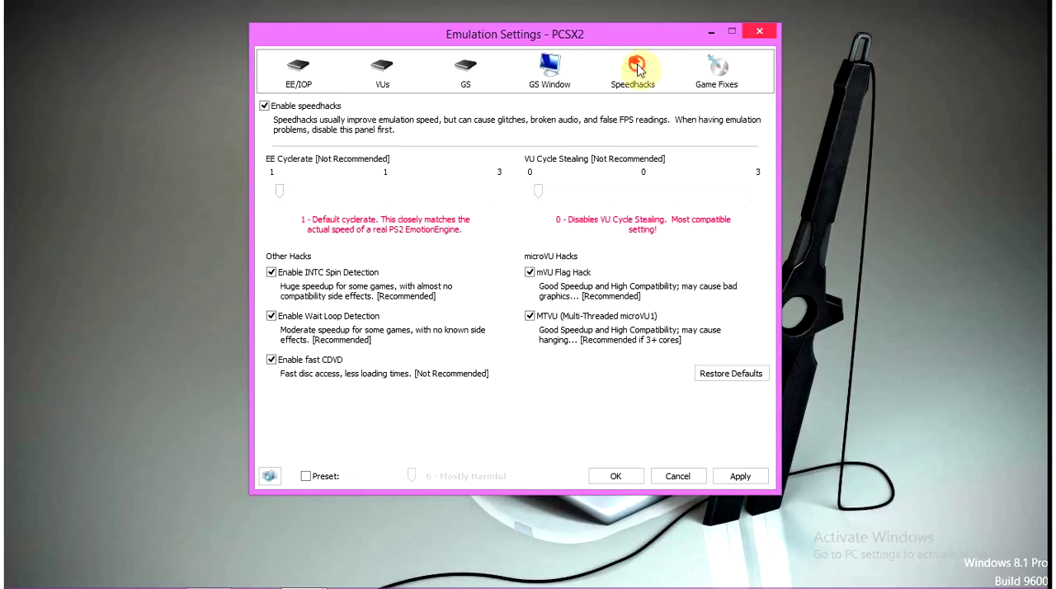
left_click(264, 106)
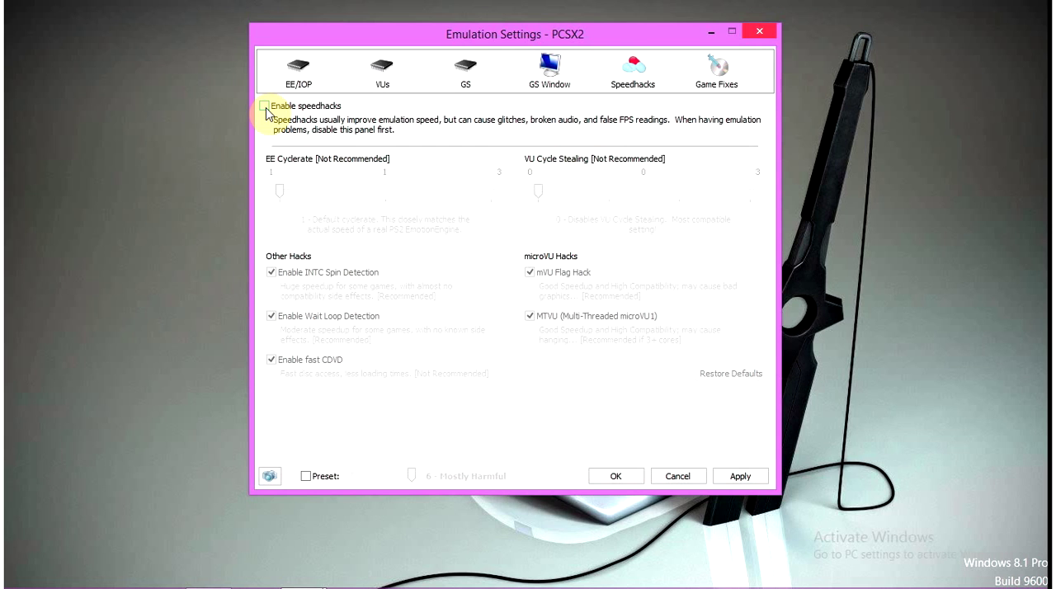
left_click(264, 106)
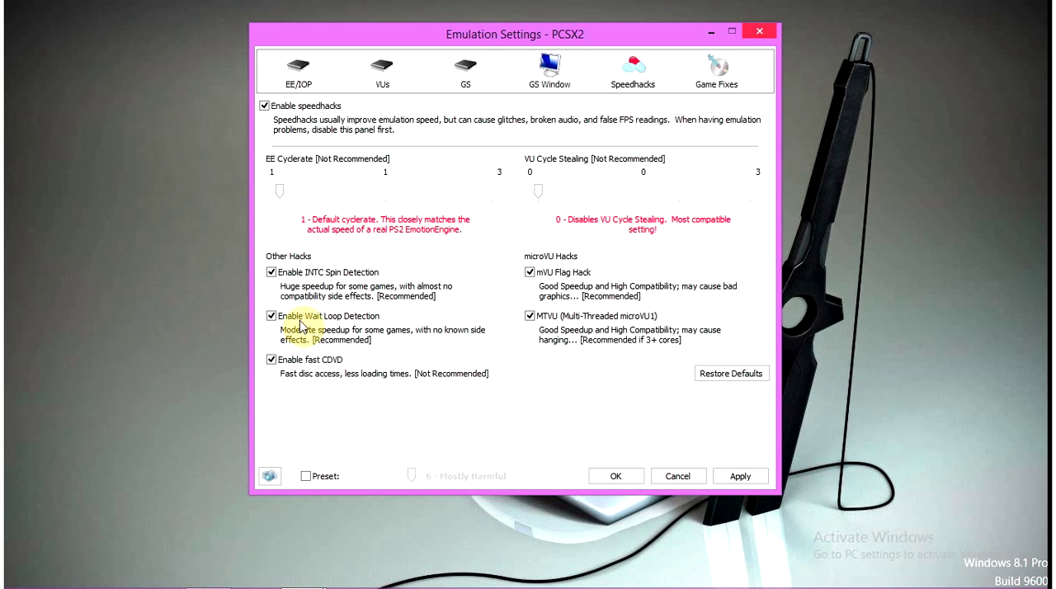
mouse_move(341, 323)
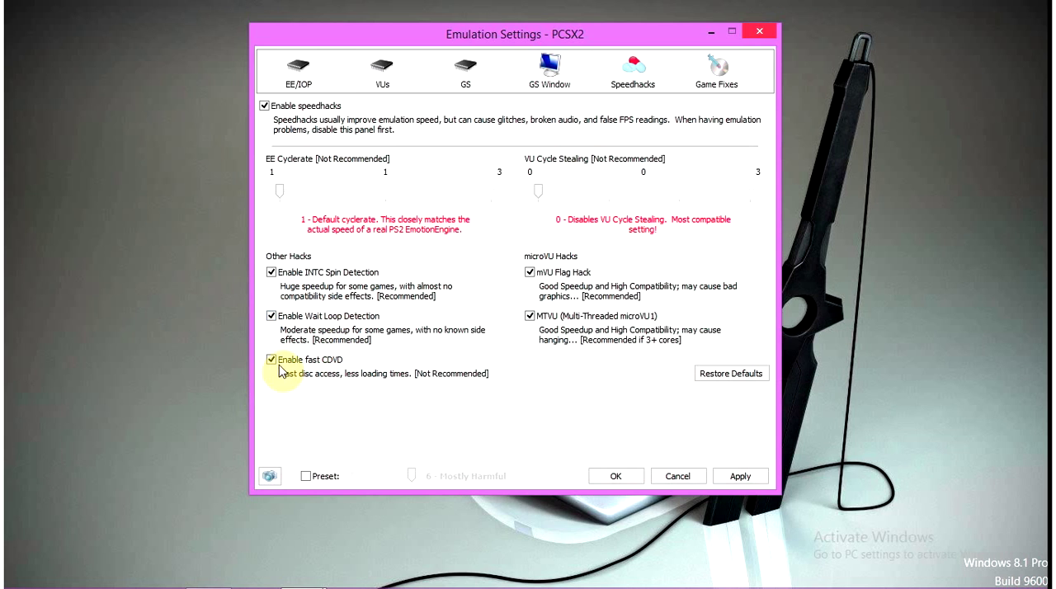
mouse_move(468, 384)
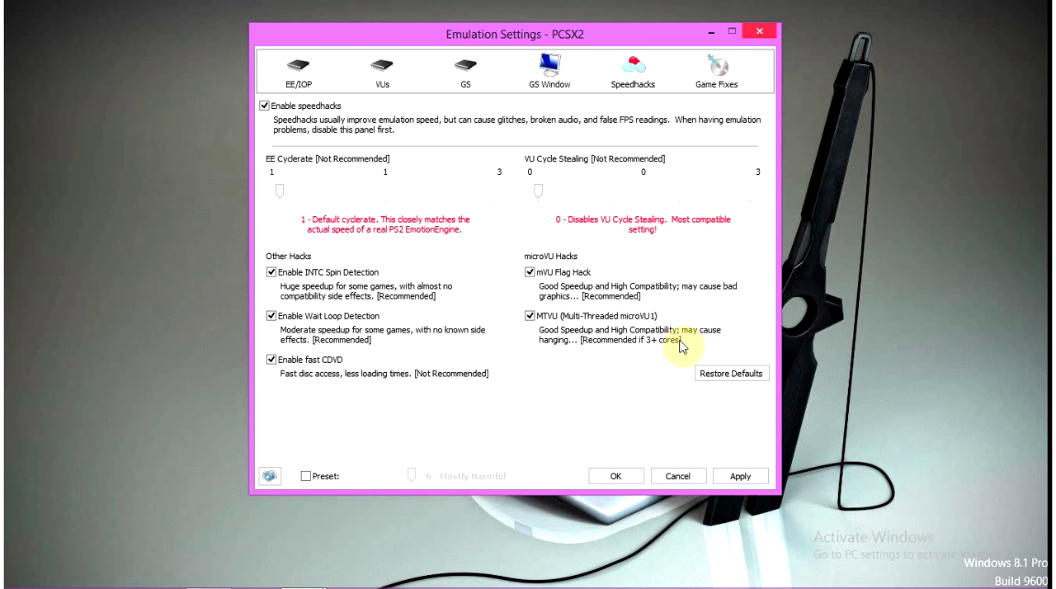
Try EE Cyclerate levels 2 and 3, and return the cyclerate to 1
left_click(385, 200)
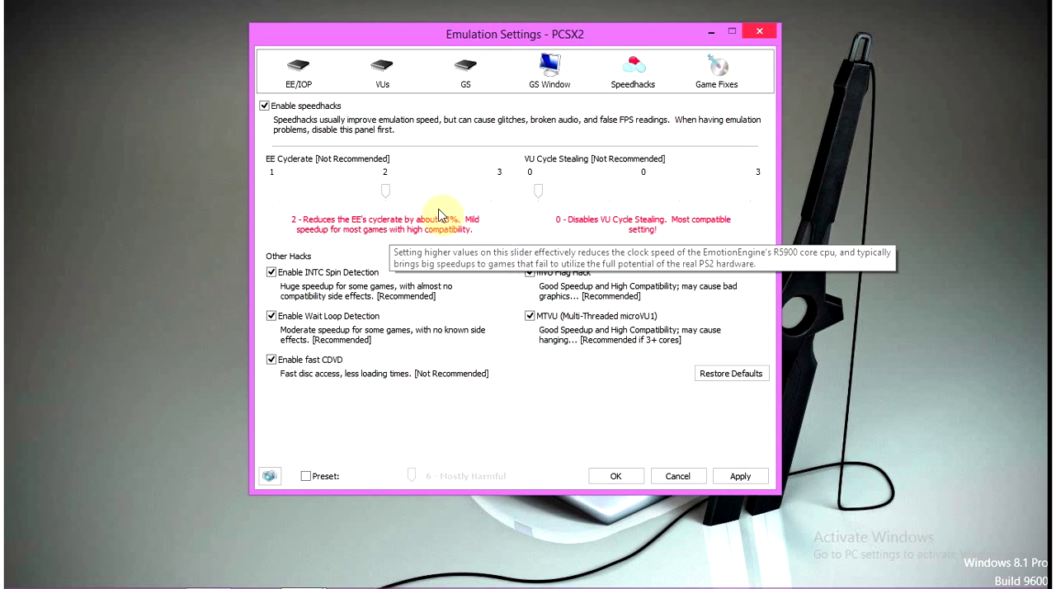
left_click(491, 191)
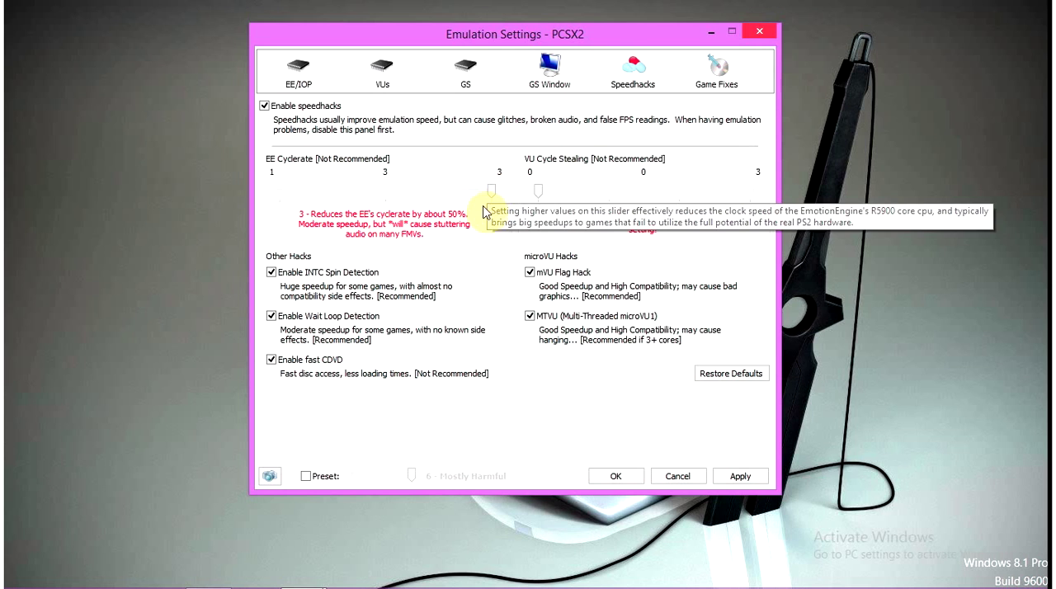
left_click(398, 192)
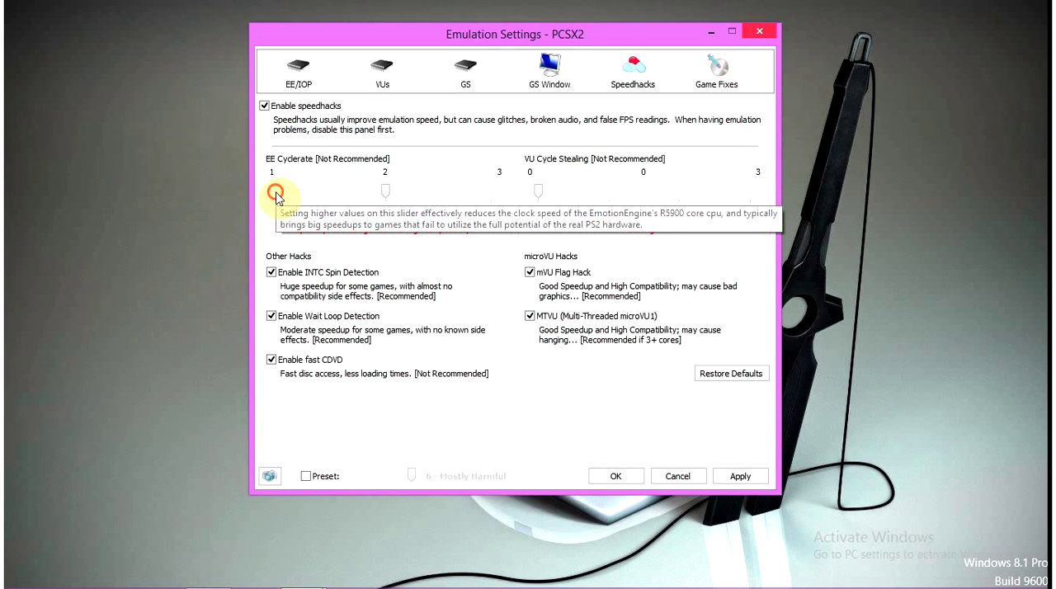
left_click(281, 192)
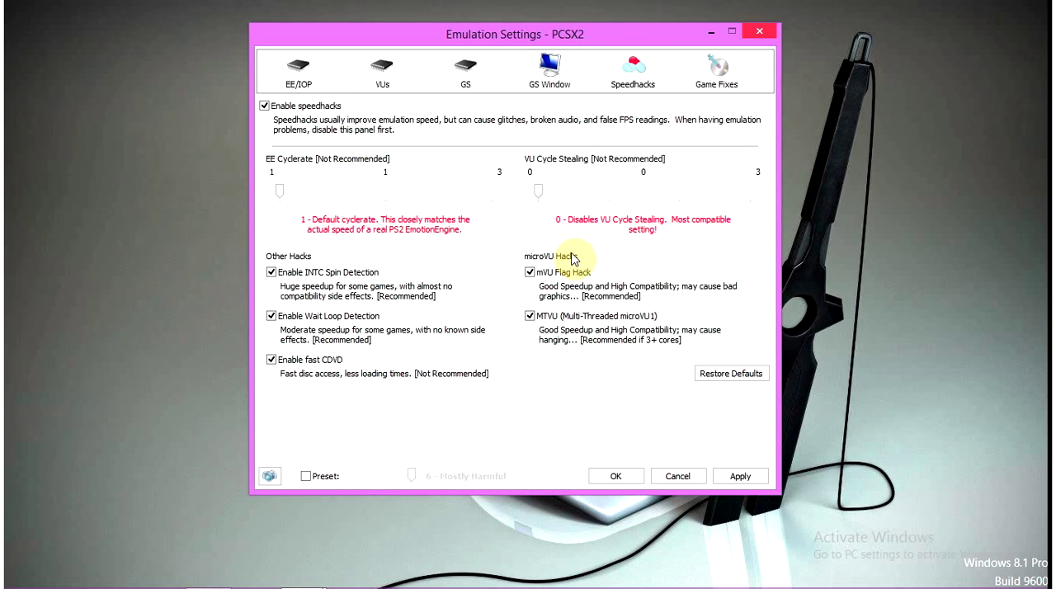
Review the Game Fixes page and save the emulation settings
left_click(714, 85)
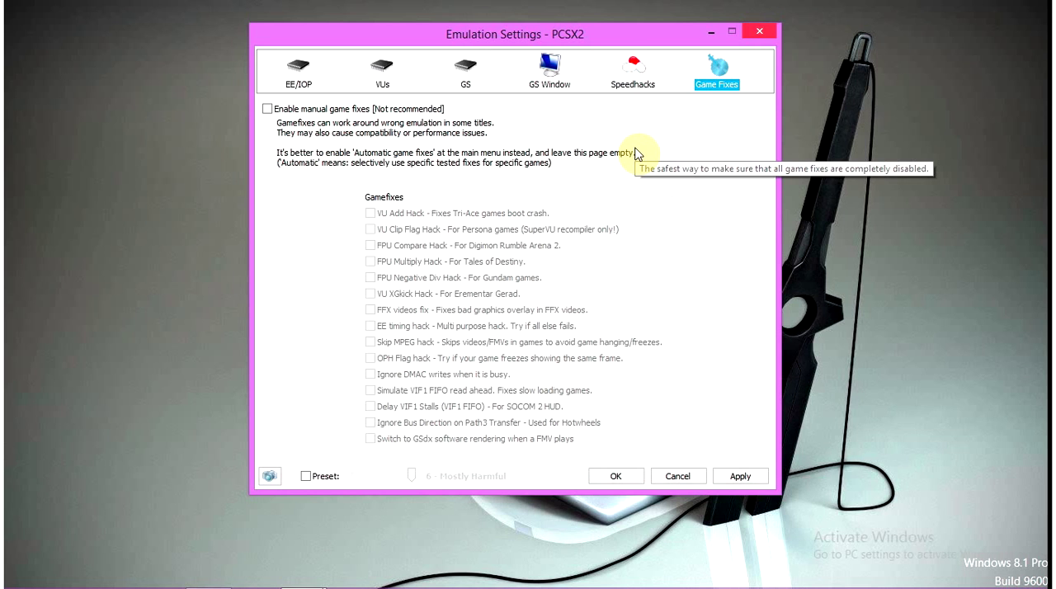
left_click(598, 479)
Boot the game disc with the fast CDVD boot and switch the game window to fullscreen
left_click(418, 78)
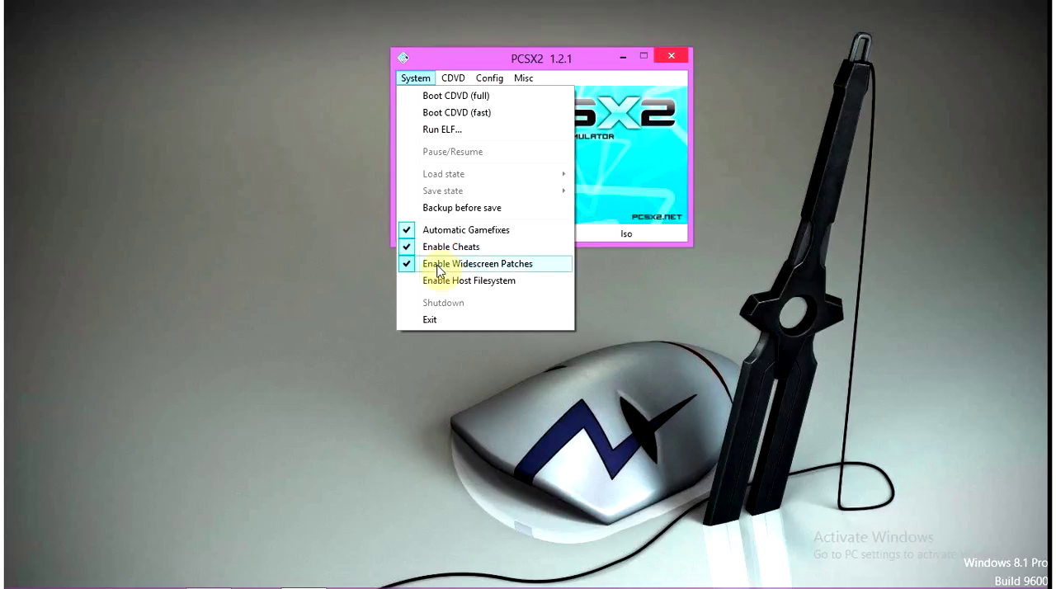
left_click(656, 207)
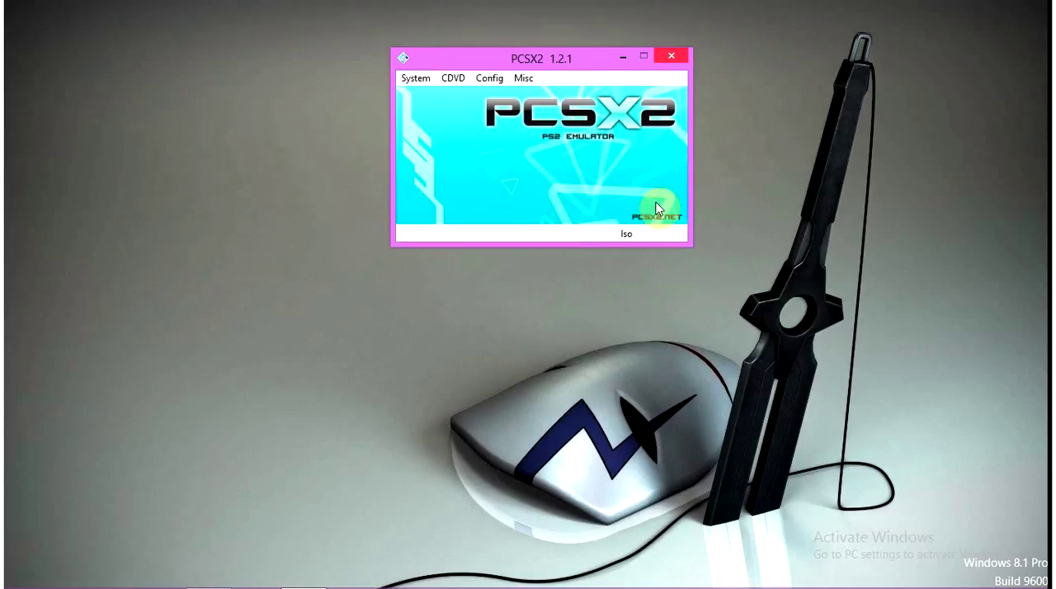
left_click(413, 79)
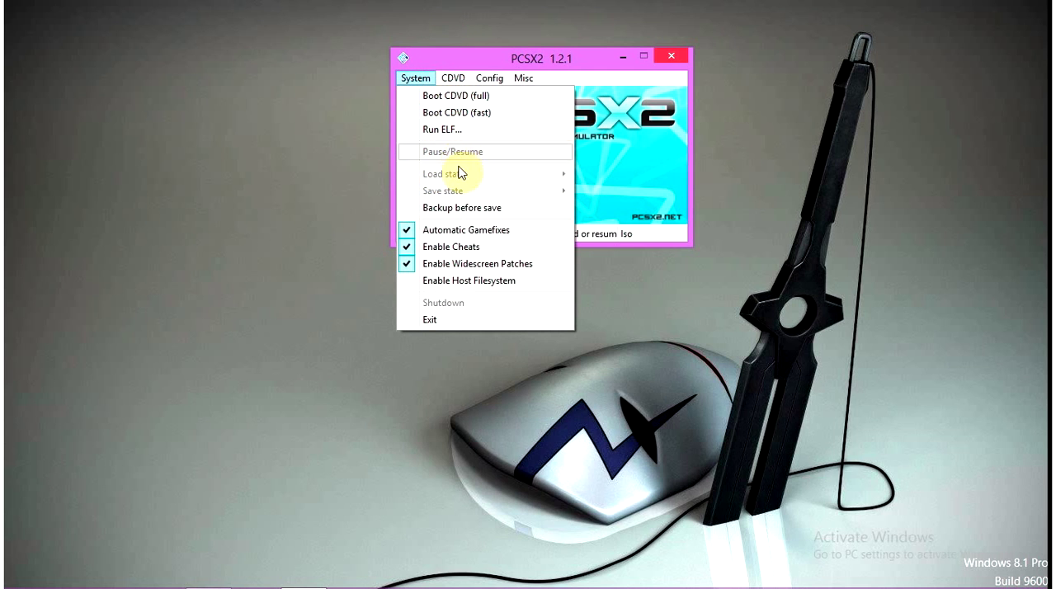
left_click(465, 119)
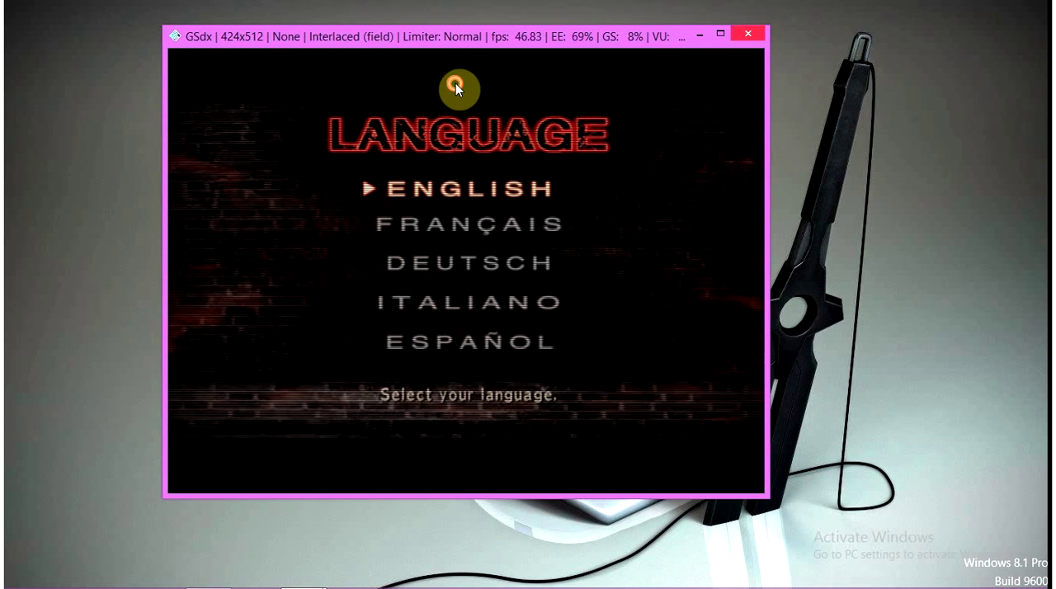
double_click(578, 109)
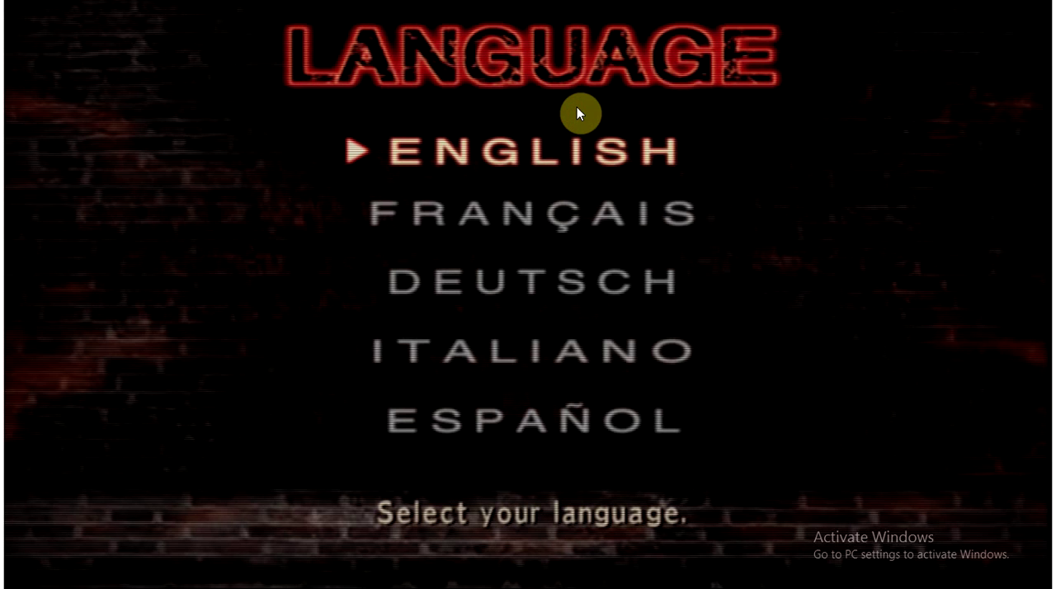
Choose English as the God Hand game language and go from the title screen to the load screen
key("x")
key("x")
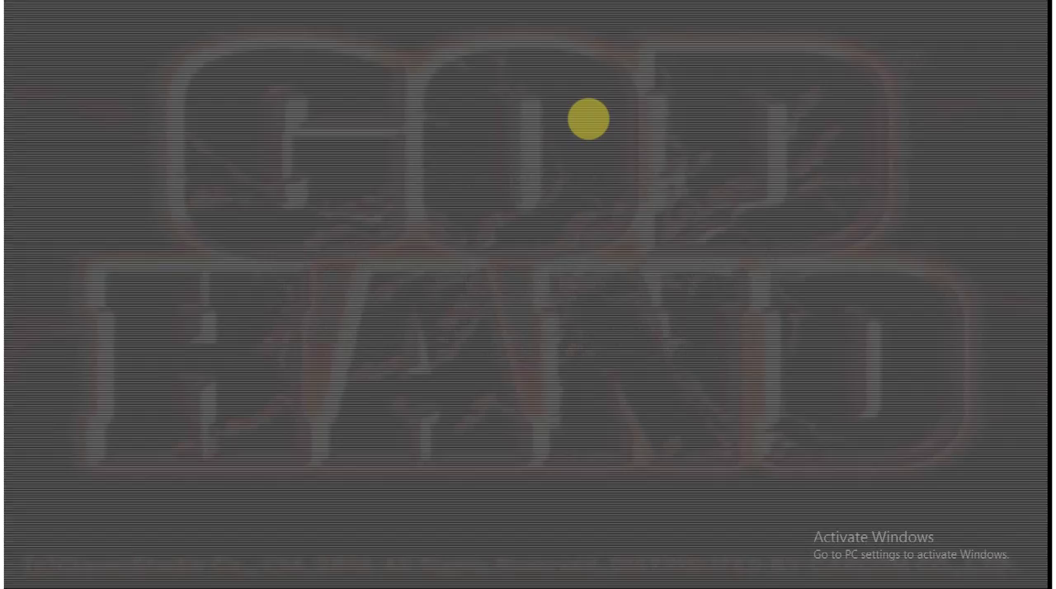
key("Return")
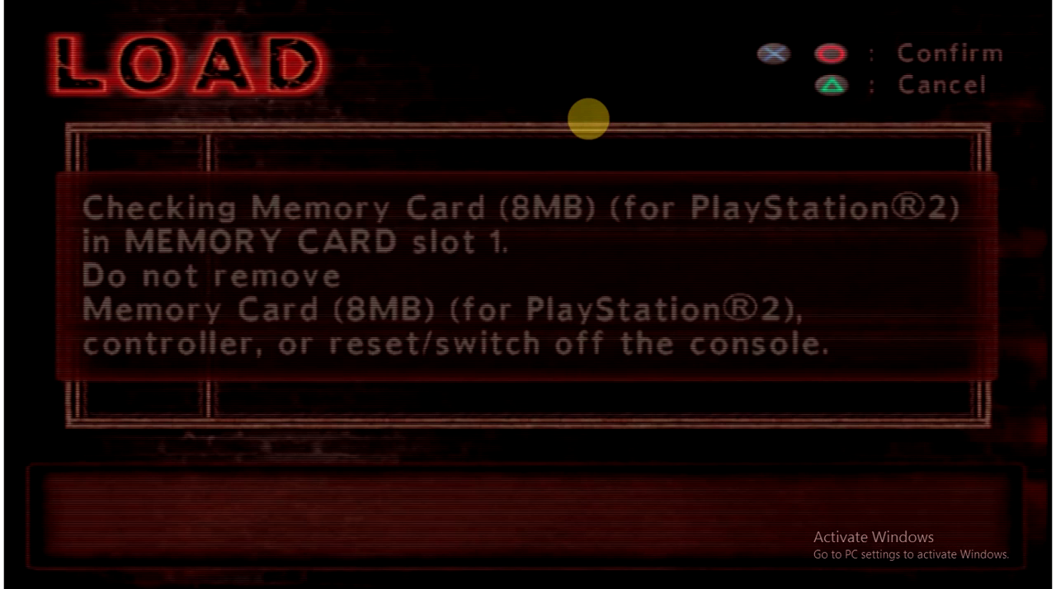
Load save file 01 and continue from the map into Stage 3 An Adult Playground
key("Return")
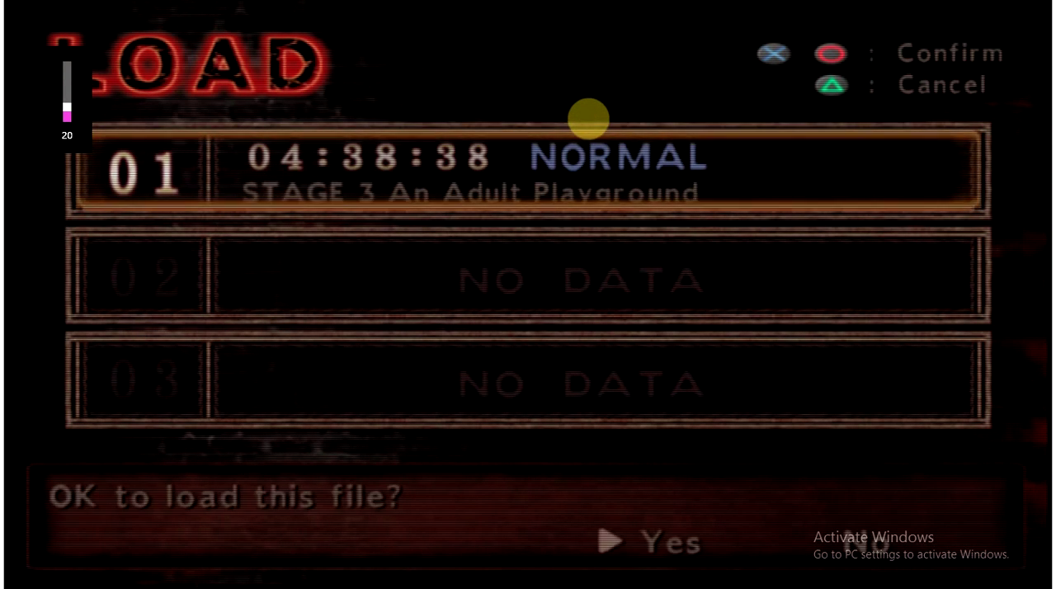
key("Return")
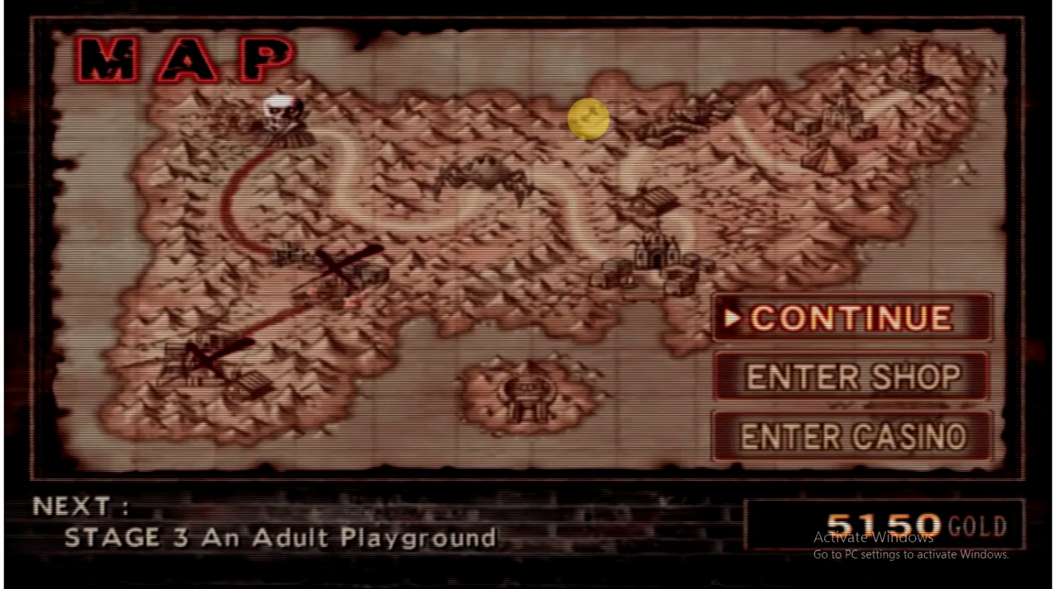
key("Return")
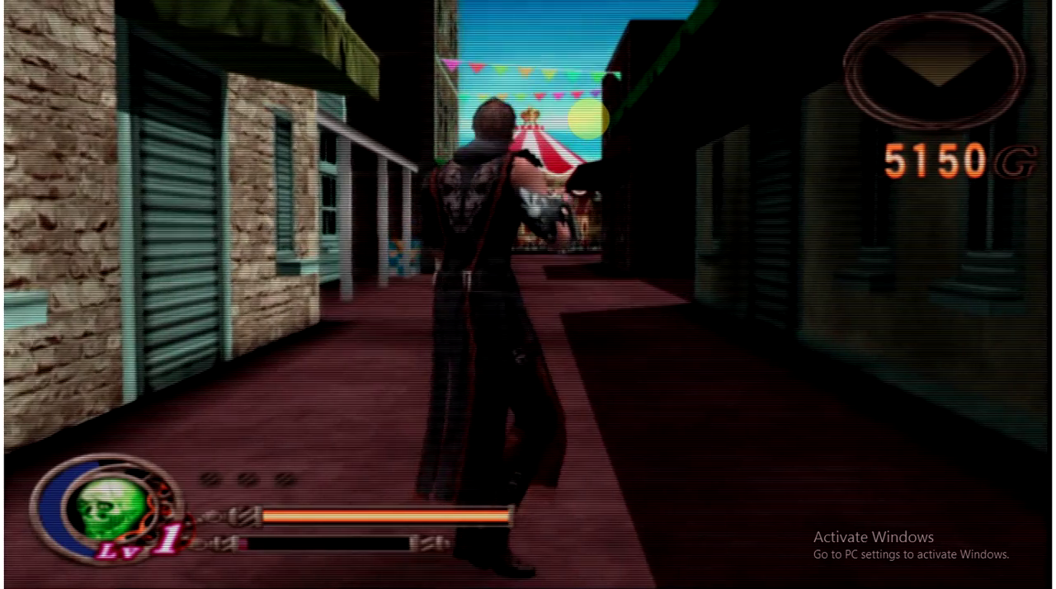
Test the game by running the character forward along the street and turning him toward the left-hand building
key("w")
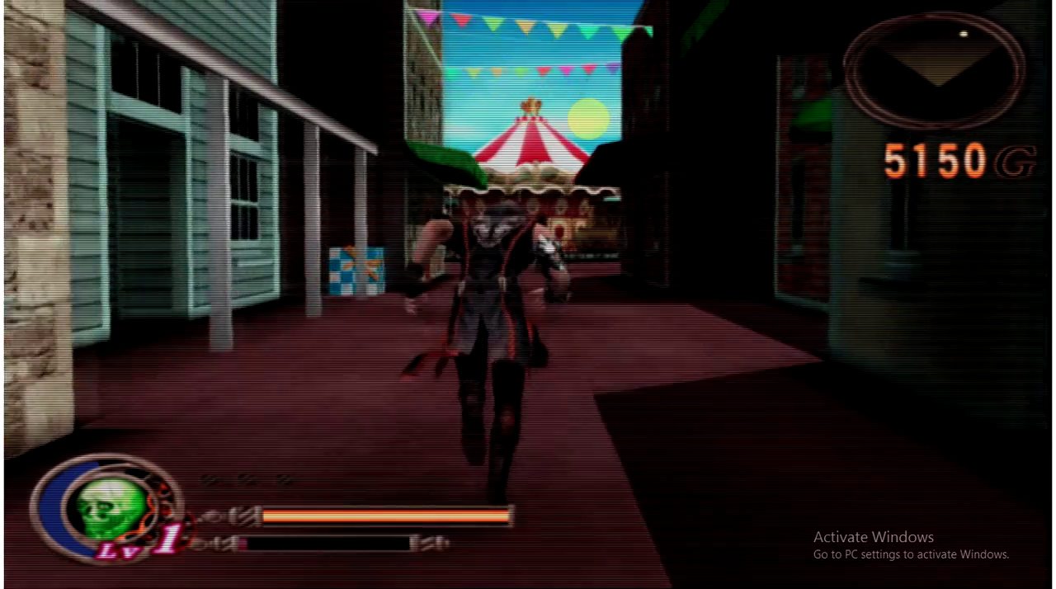
key("a")
key("a")
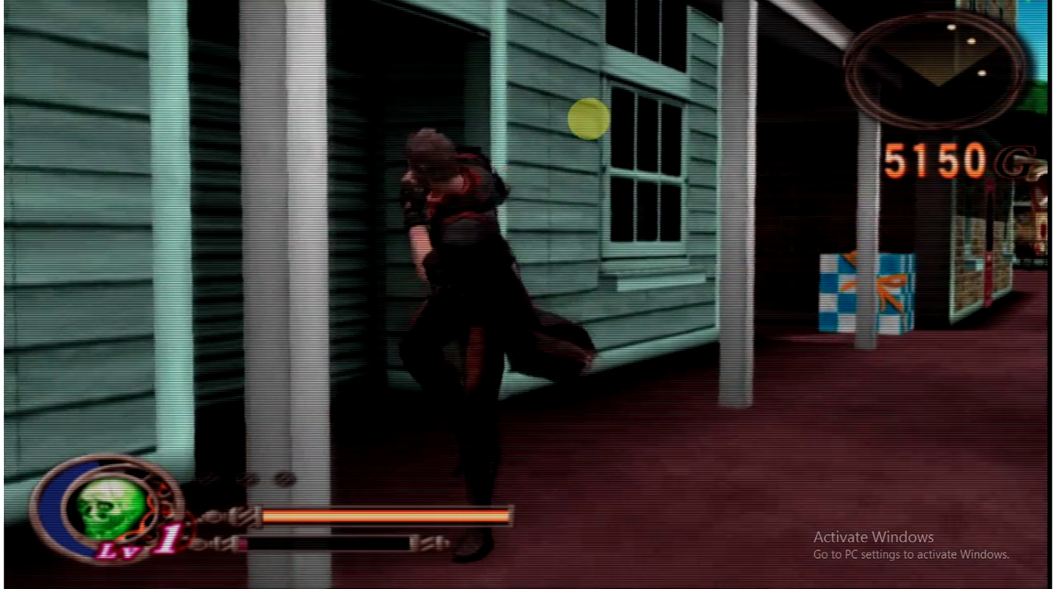
Test the game's combat by fighting the male enemy in front of the shuttered green building
key("x")
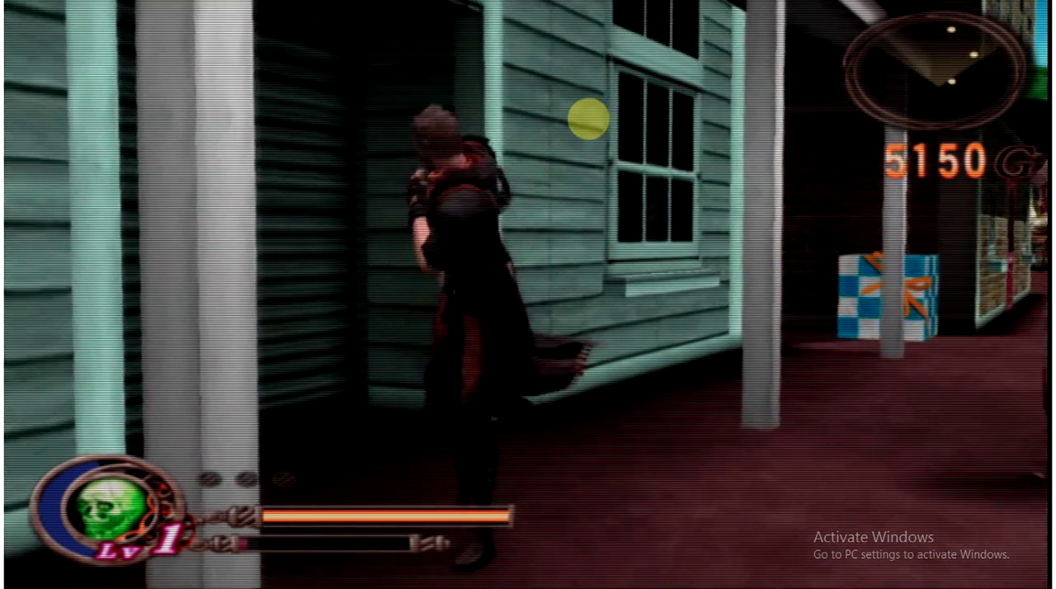
key("s")
key("s")
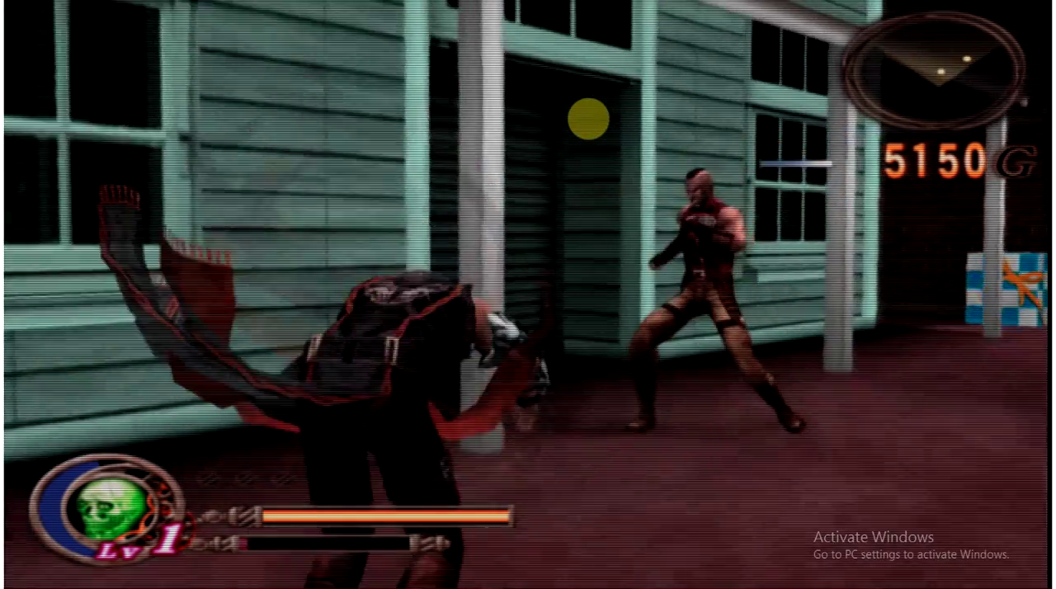
key("x")
key("s")
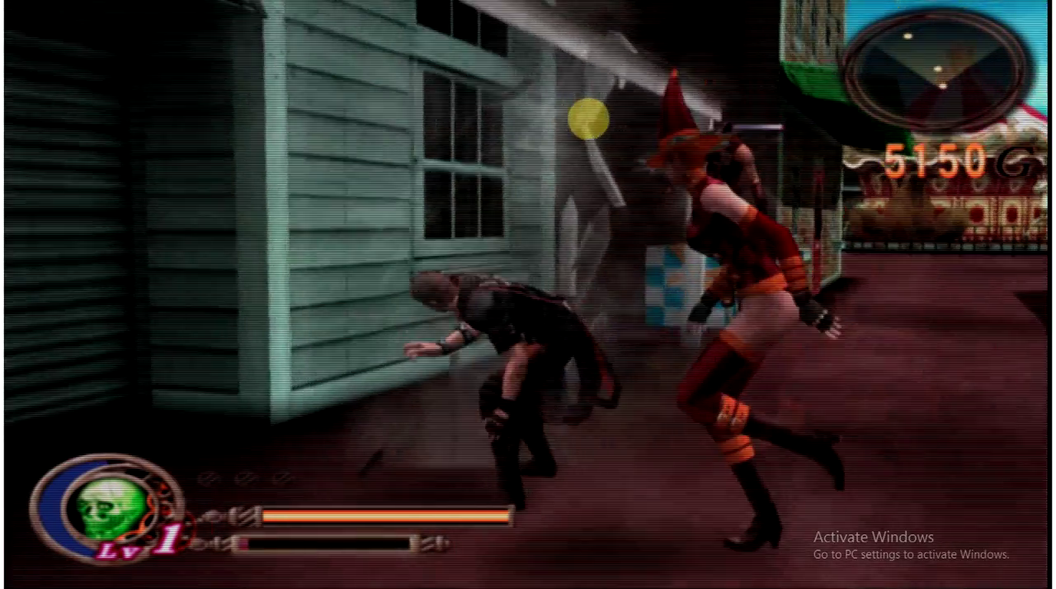
key("s")
Attack the enemy in the red witch hat beside the building and move the character out into the street
key("s")
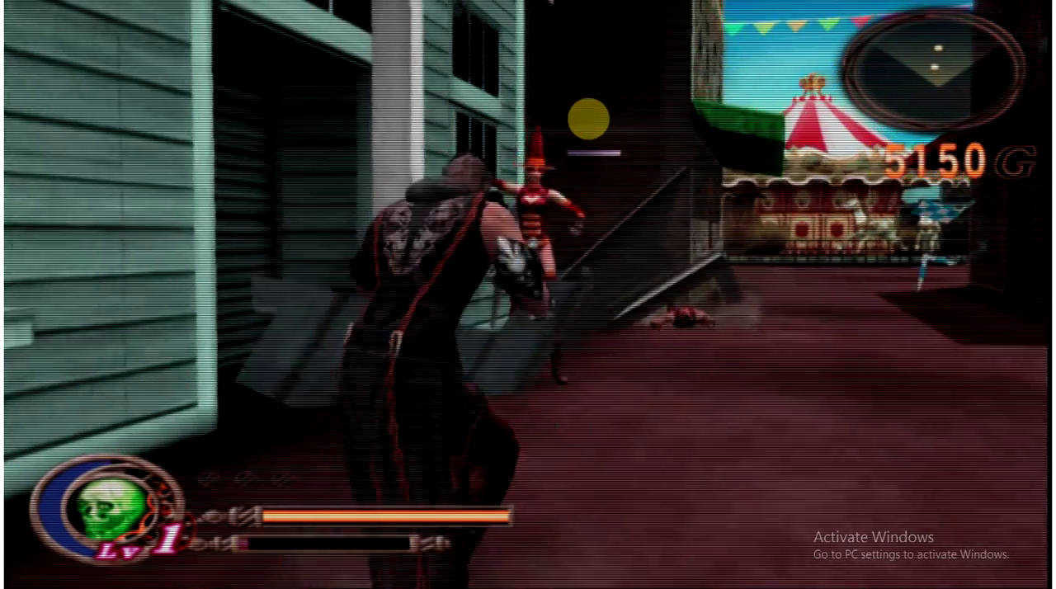
key("x")
key("x")
key("s")
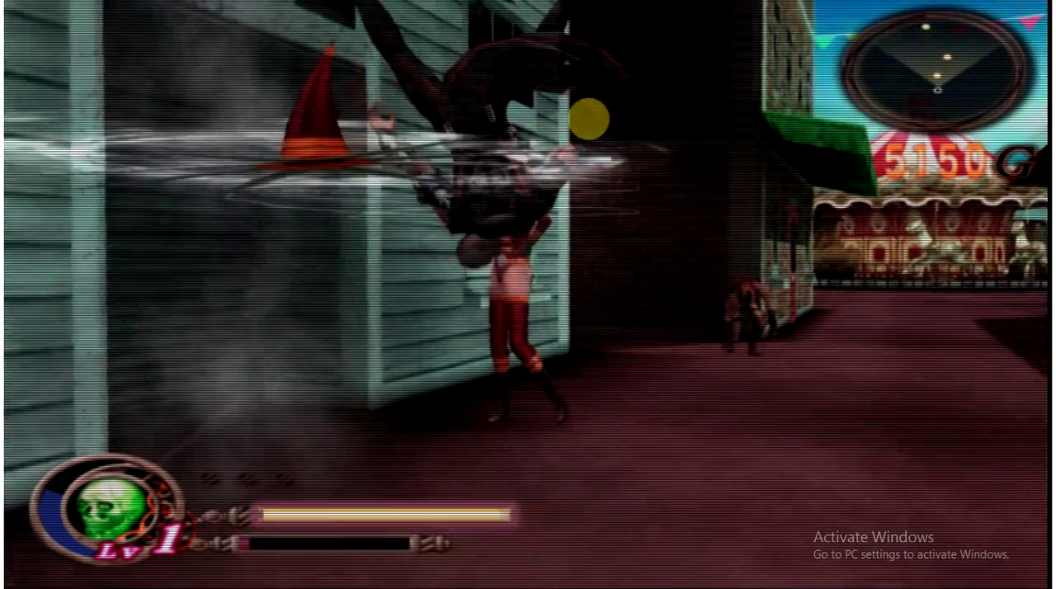
key("d")
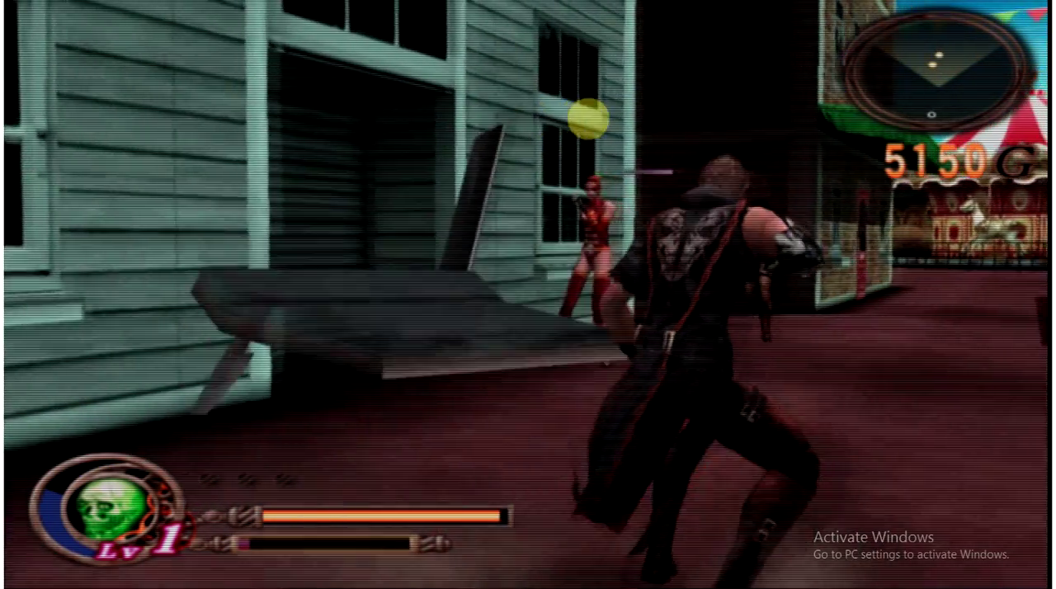
key("d")
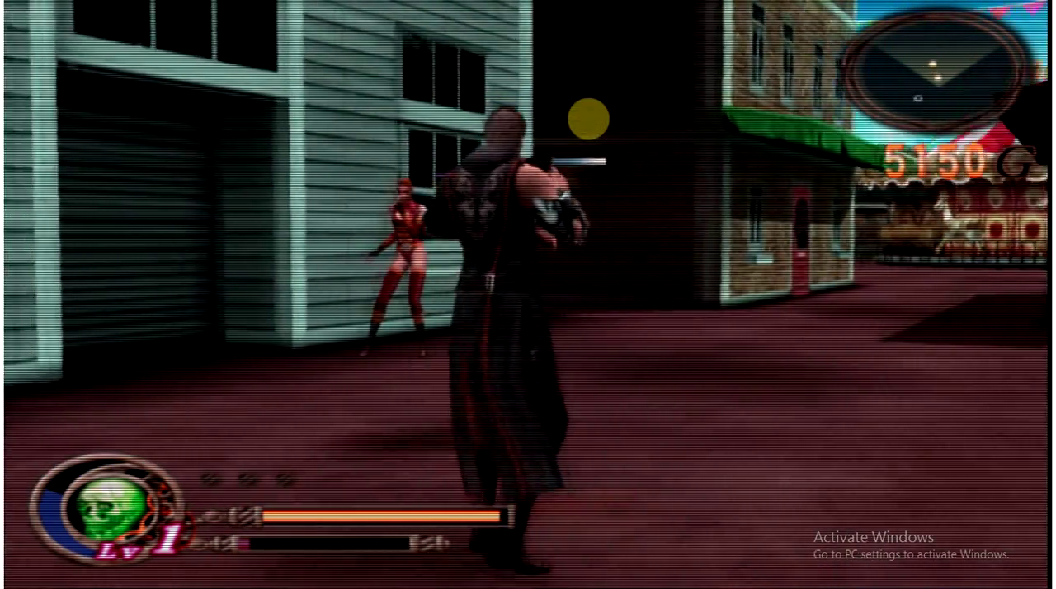
Strike the two enemies with repeated attacks along the green building's windowed wall and around its corner
key("x")
key("x")
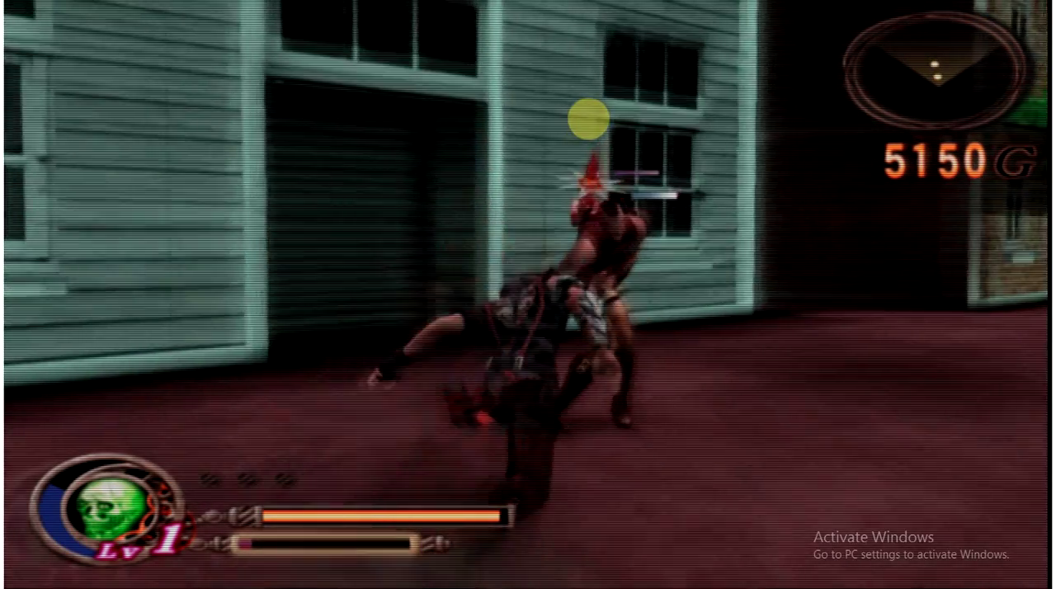
key("x")
key("x")
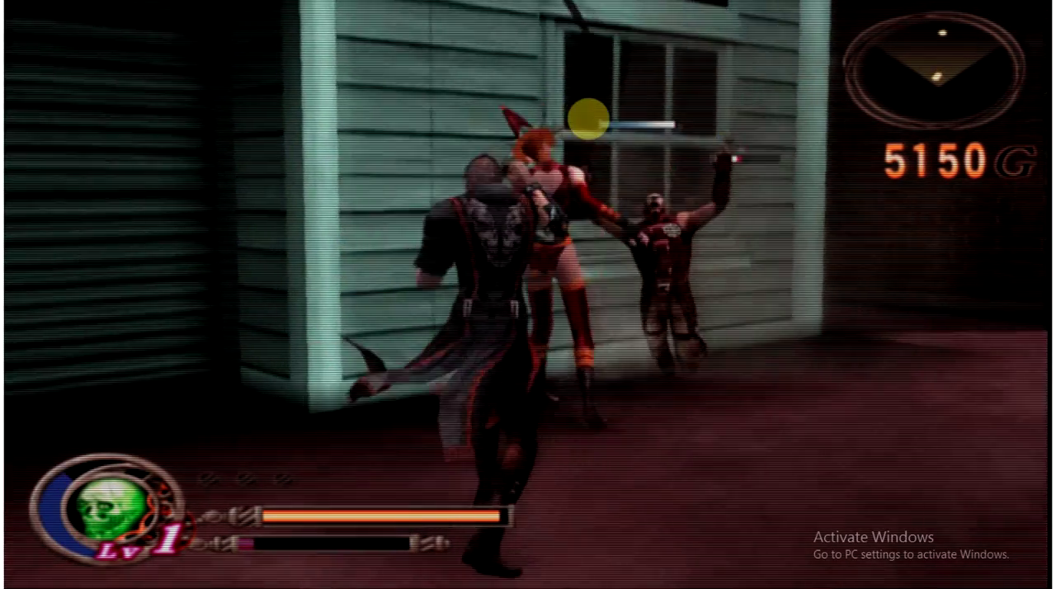
key("x")
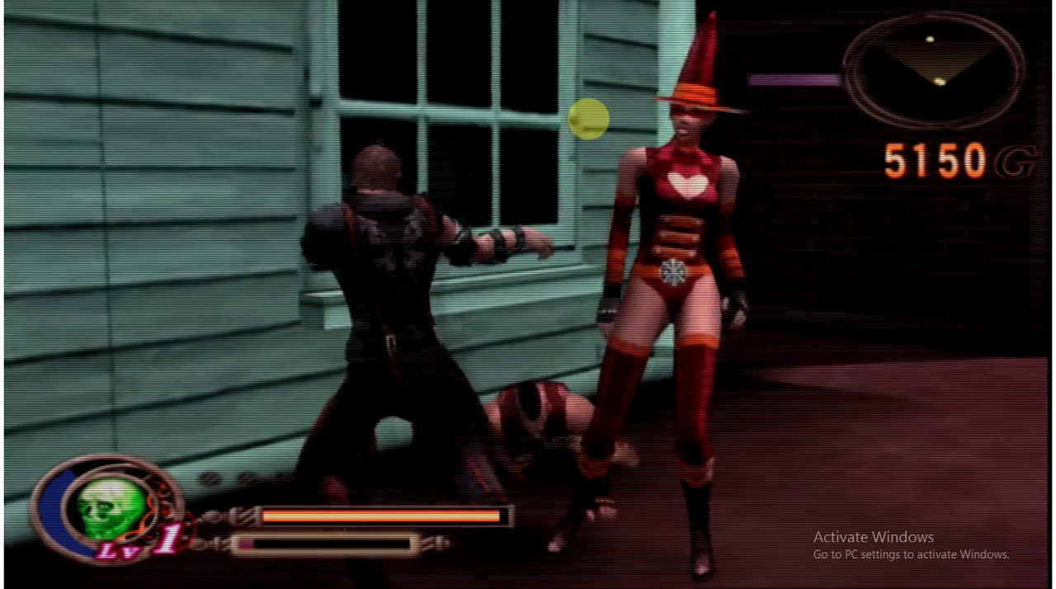
key("x")
key("x")
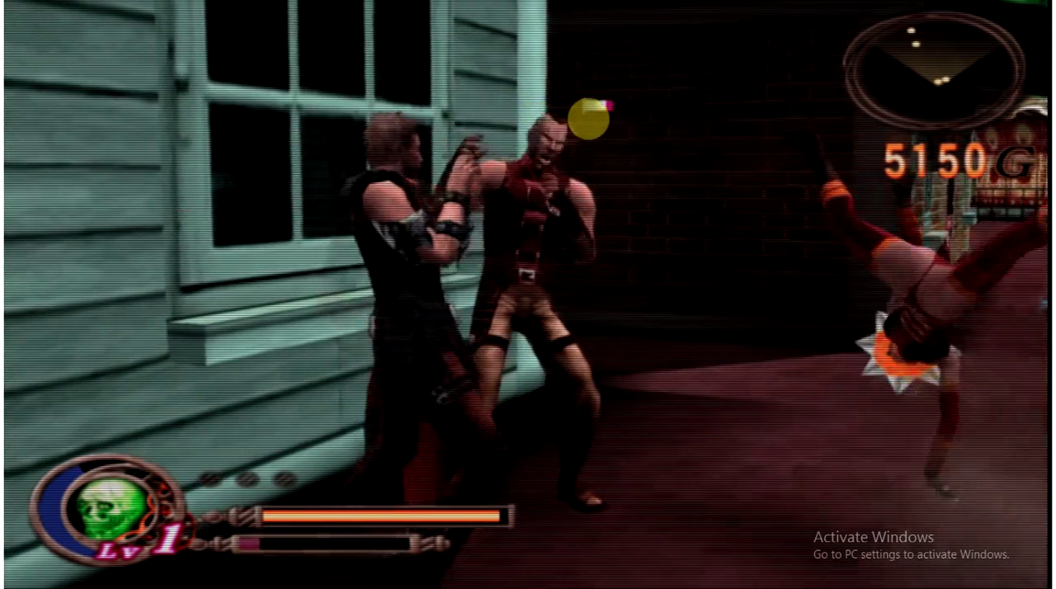
key("x")
key("x")
key("x")
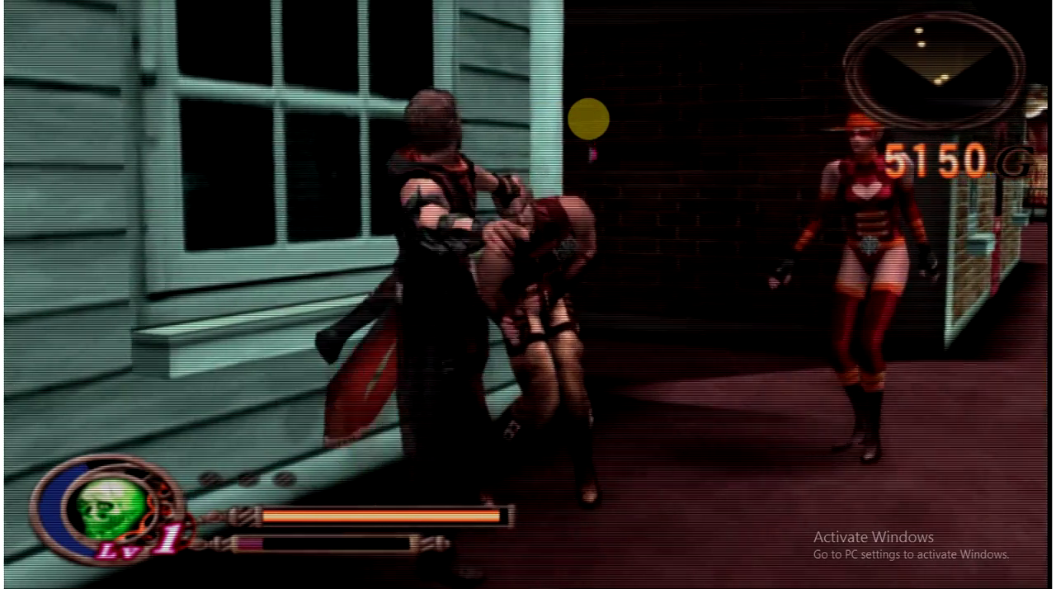
key("x")
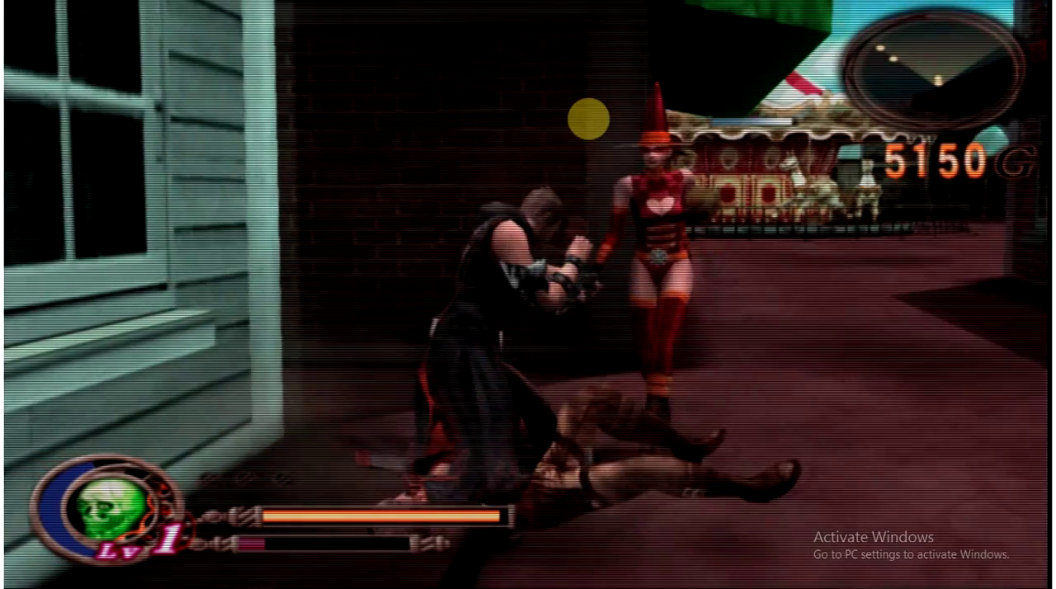
key("x")
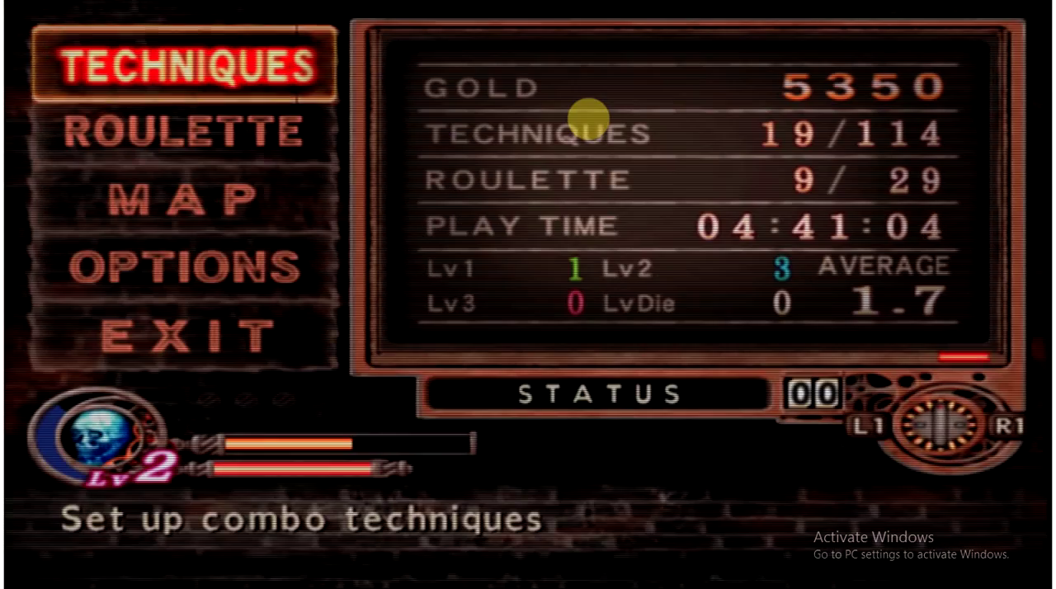
Leave fullscreen mode and suspend the game to return to the PCSX2 main window
key("alt+Return")
key("Escape")
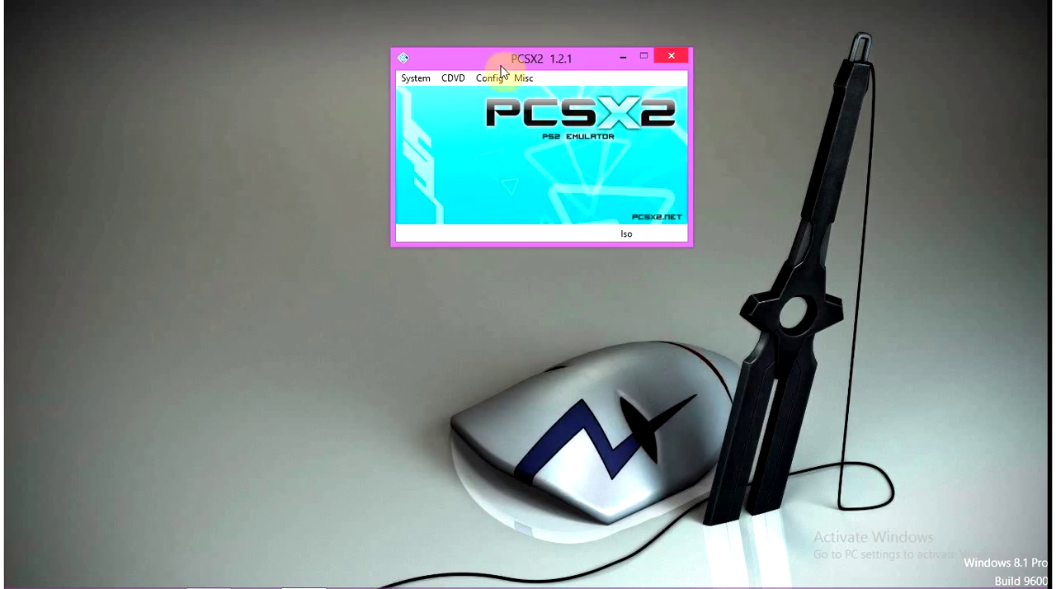